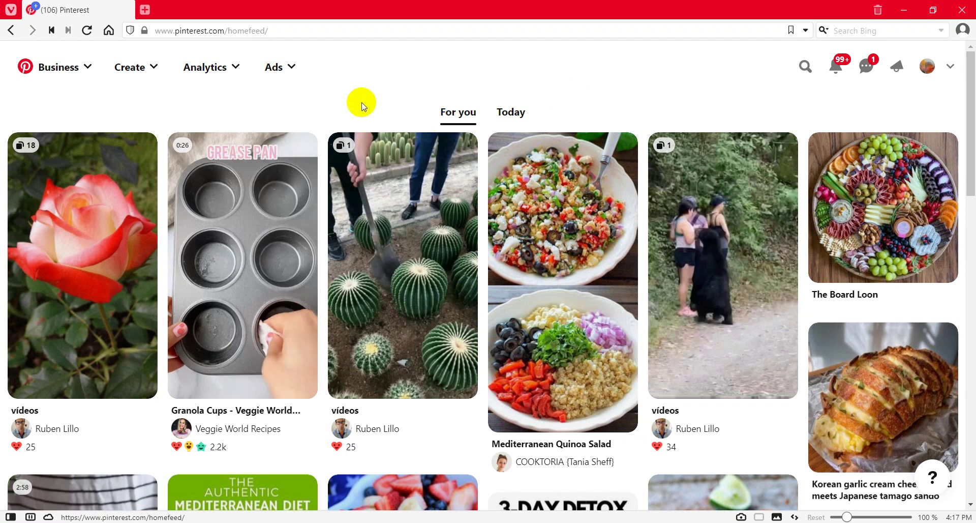
- Start creating a new ad and discard the previously saved campaign draft to begin from scratch
left_click(294, 68)
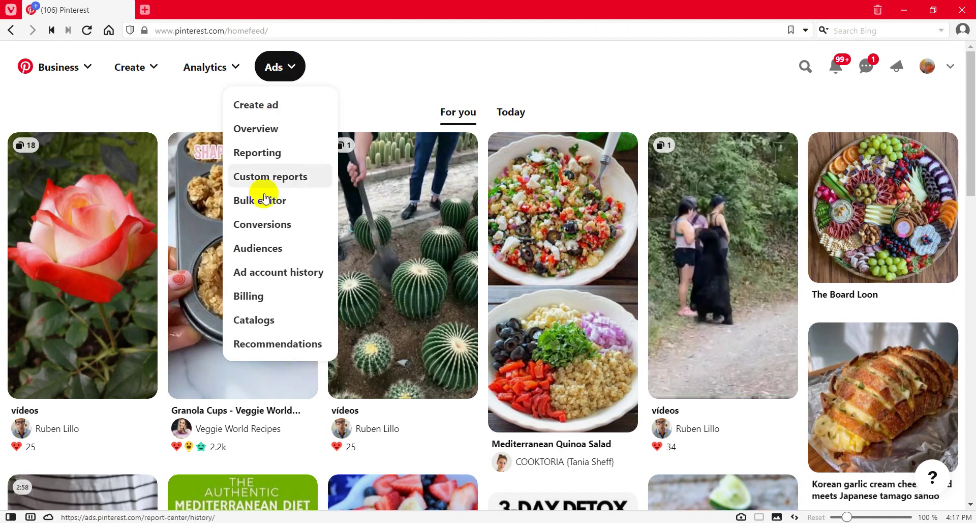
left_click(278, 113)
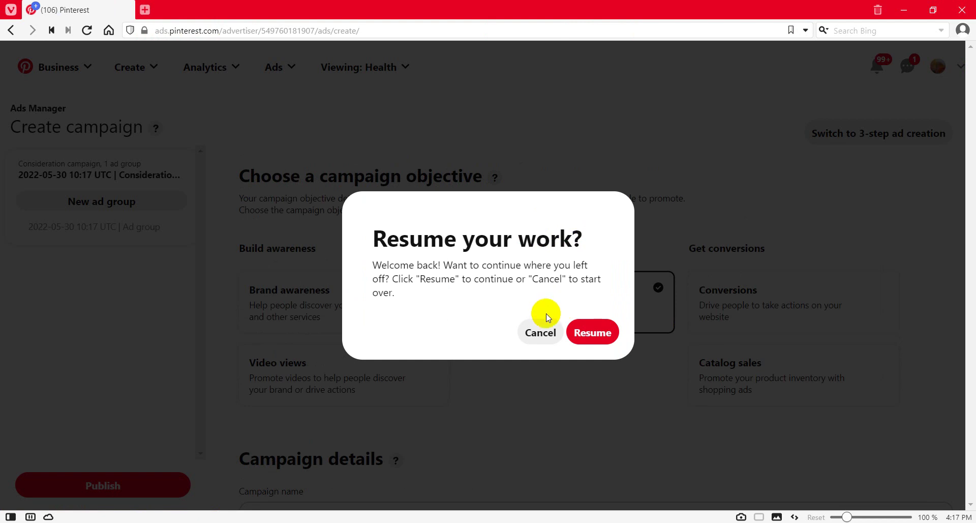
left_click(539, 340)
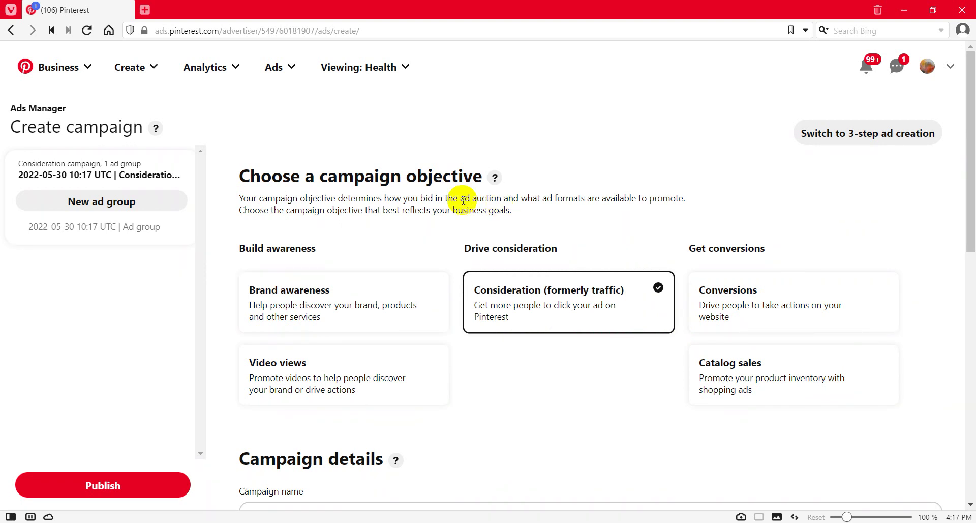
- Review the campaign objectives, keep Consideration with the default daily budget and continuous schedule, and continue to the ad group details
left_click_drag(241, 176, 545, 179)
left_click(544, 179)
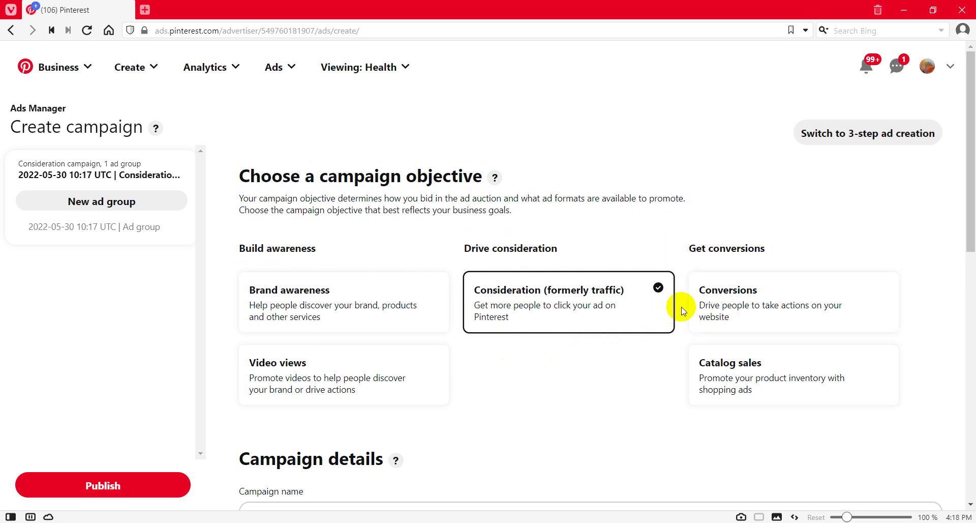
scroll(682, 309, "down", 3)
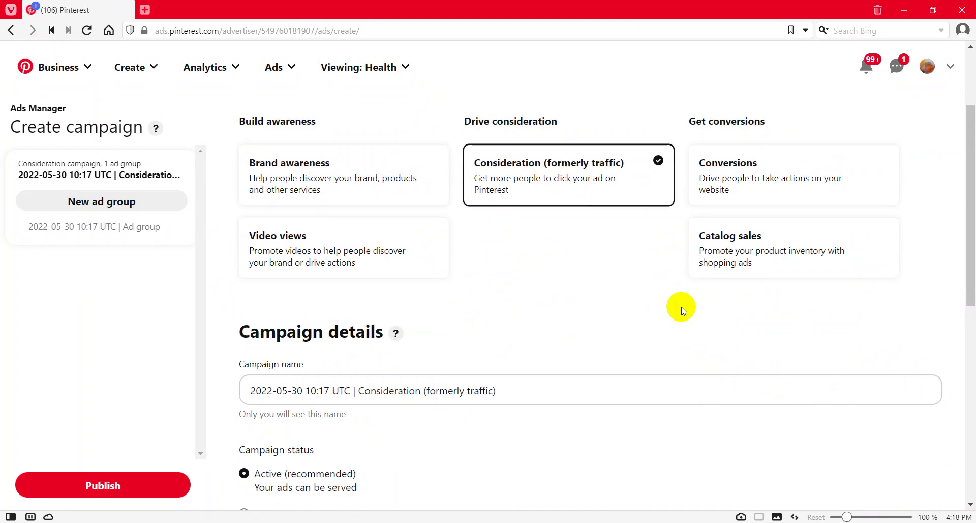
scroll(682, 309, "up", 3)
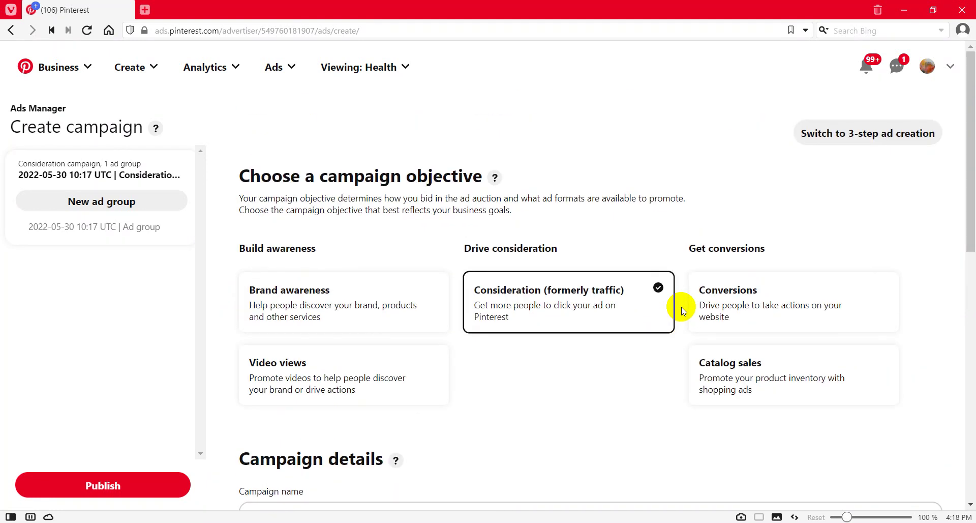
scroll(646, 300, "down", 3)
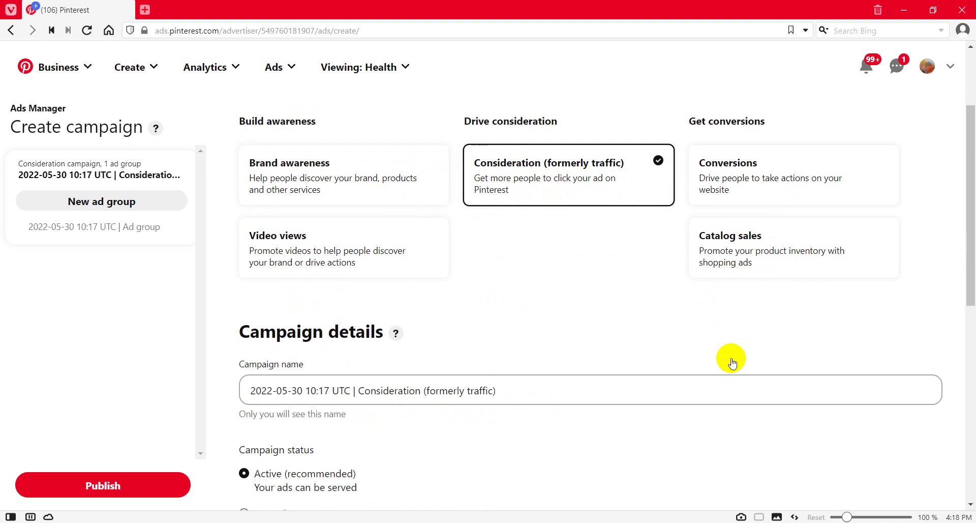
scroll(729, 360, "down", 4)
scroll(510, 343, "down", 5)
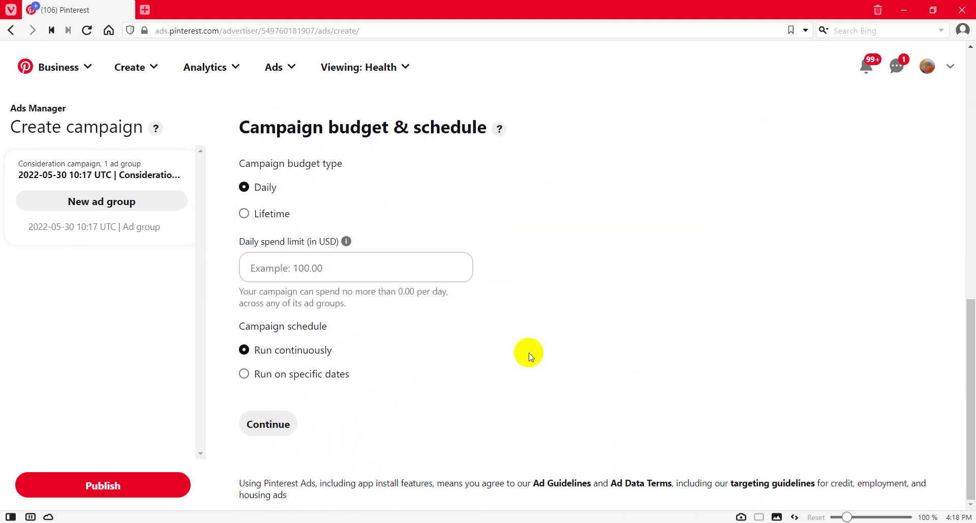
left_click(267, 425)
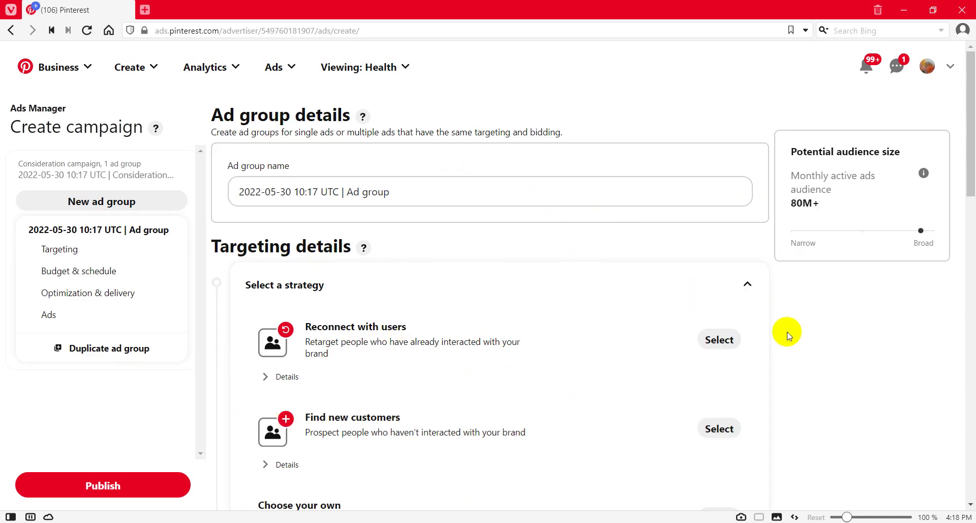
- Select the Choose your own targeting strategy for the ad group
scroll(788, 335, "down", 1)
scroll(779, 336, "down", 2)
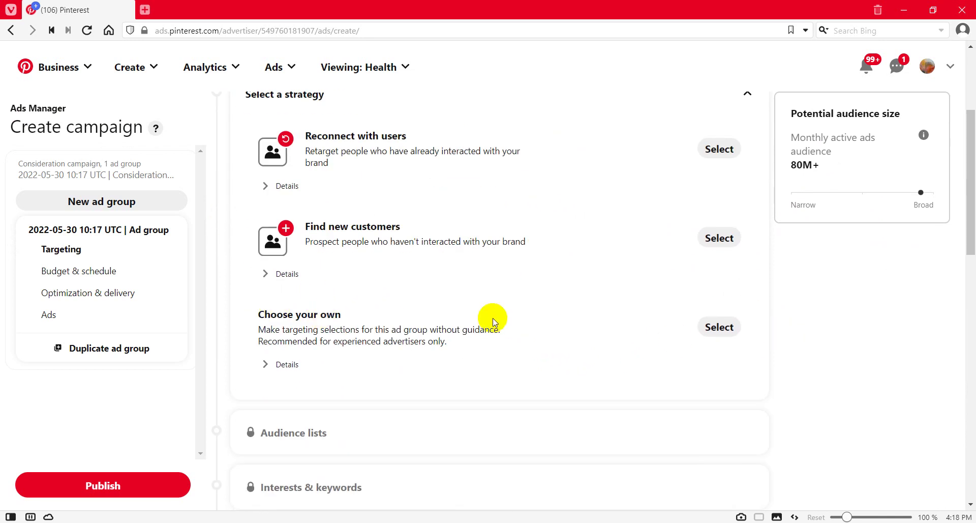
left_click(724, 332)
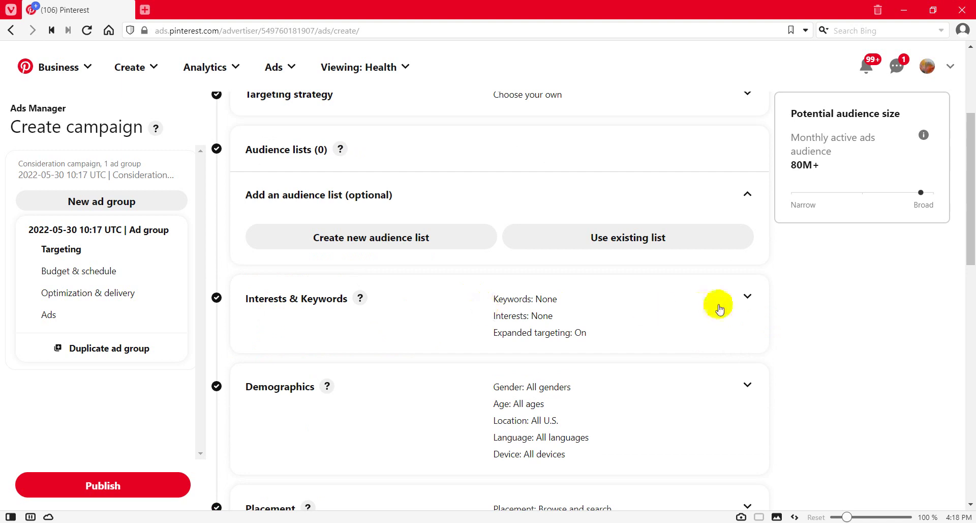
- Expand the Interests & Keywords targeting section and look through its interest categories and the sections below it
left_click(747, 298)
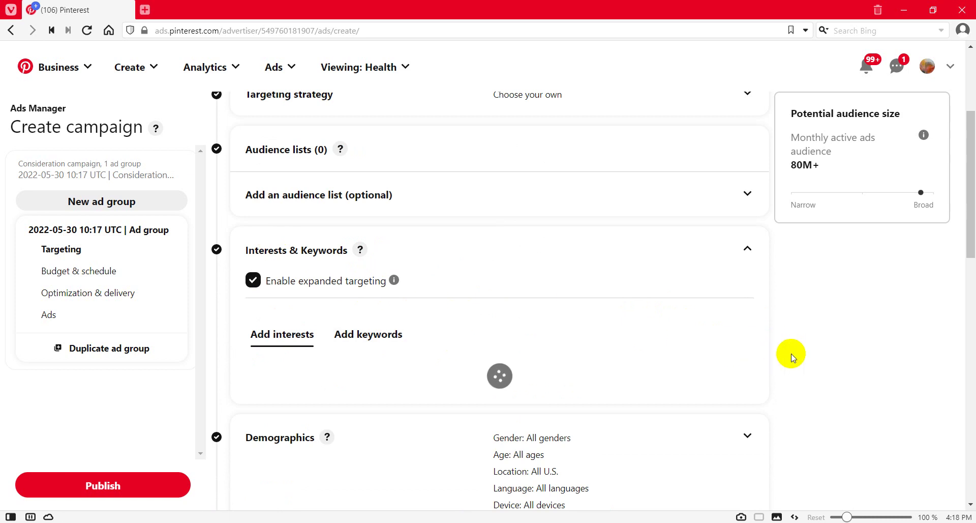
scroll(792, 353, "down", 3)
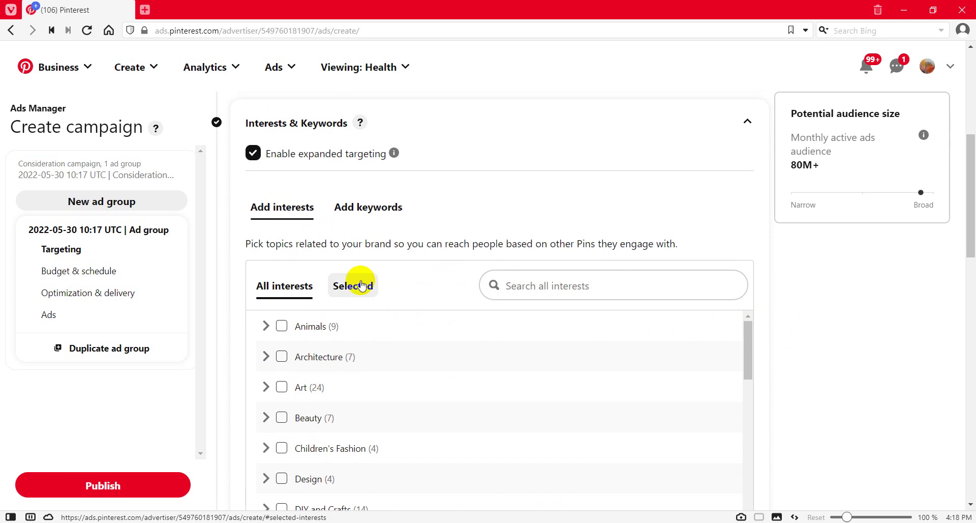
scroll(777, 341, "down", 3)
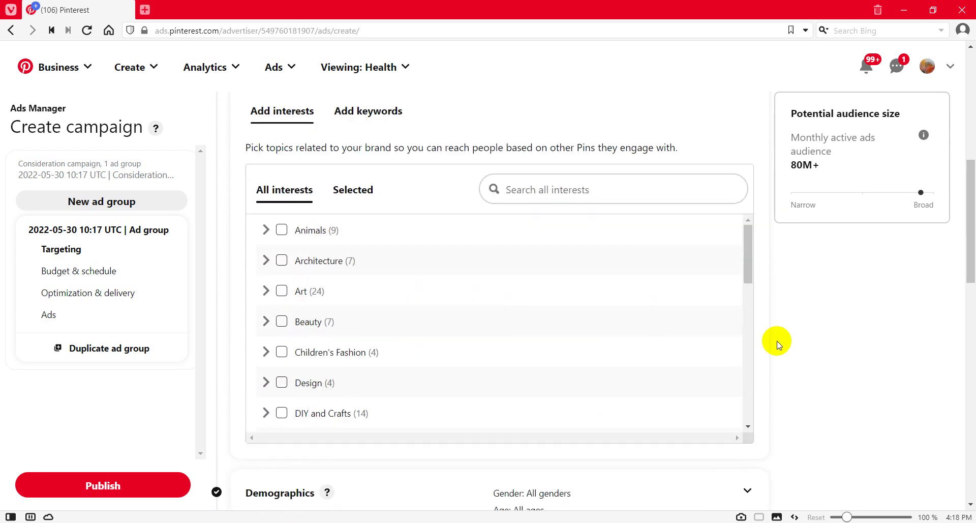
scroll(777, 344, "down", 5)
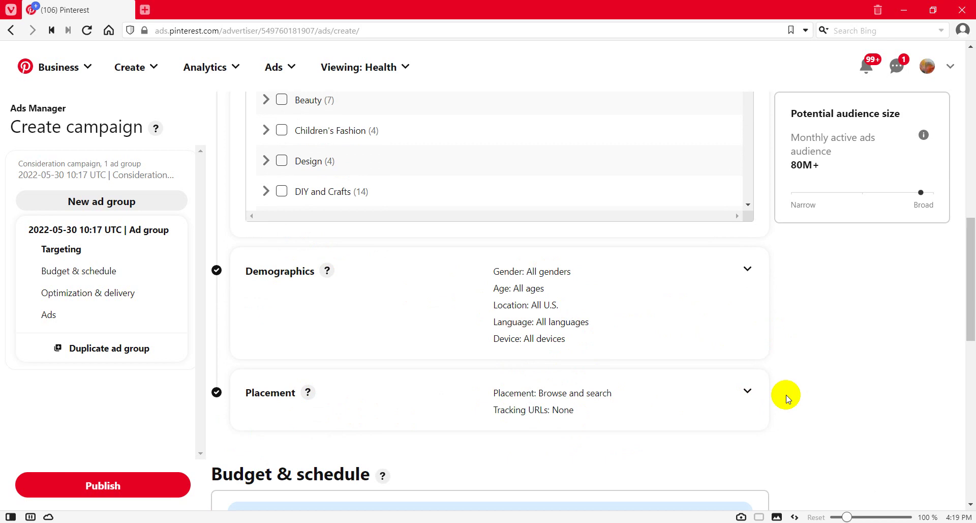
scroll(786, 396, "up", 7)
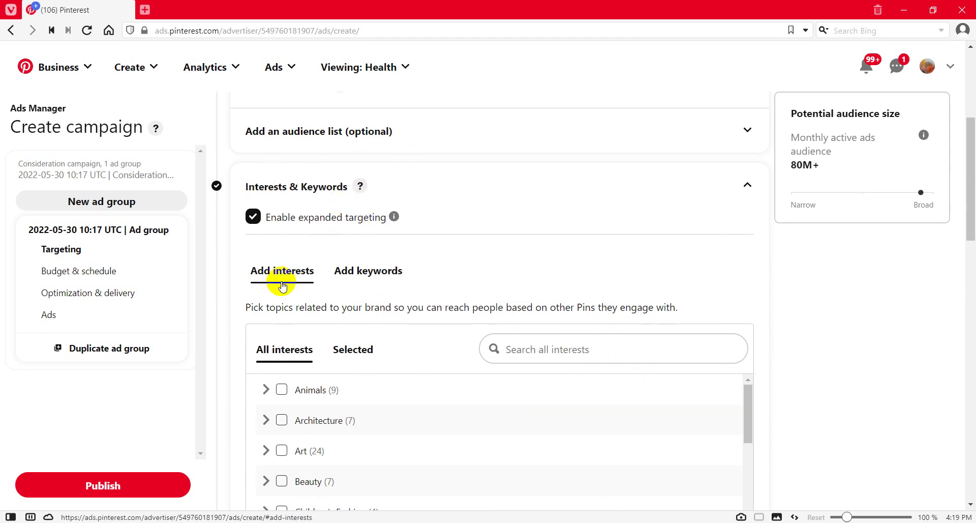
- Switch from interests to adding keywords and search for keywords related to "Healthy Pet"
left_click(370, 275)
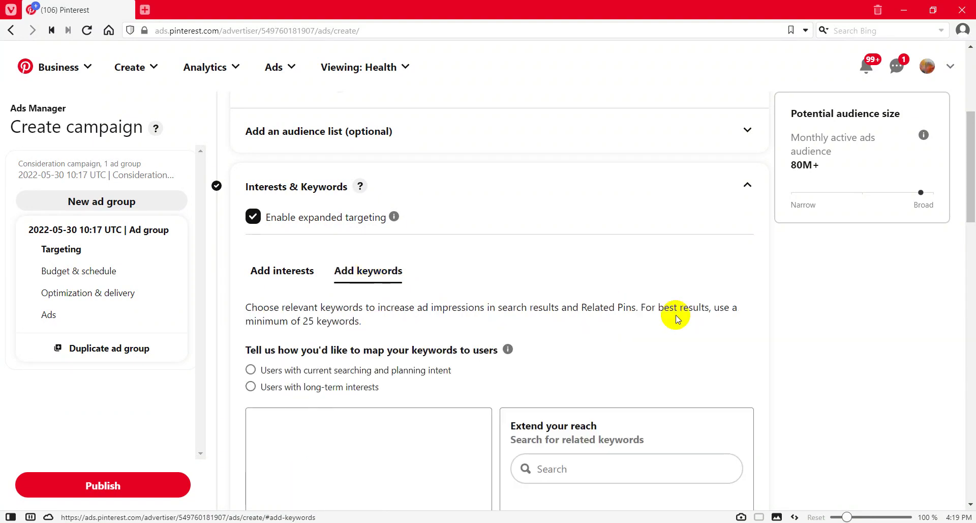
scroll(767, 315, "down", 1)
scroll(767, 315, "down", 1)
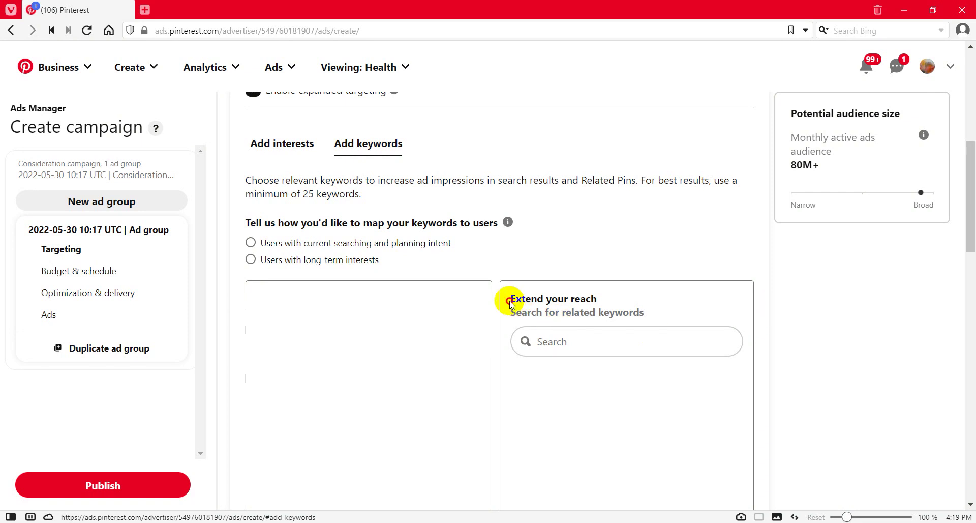
left_click_drag(510, 303, 615, 303)
left_click(551, 298)
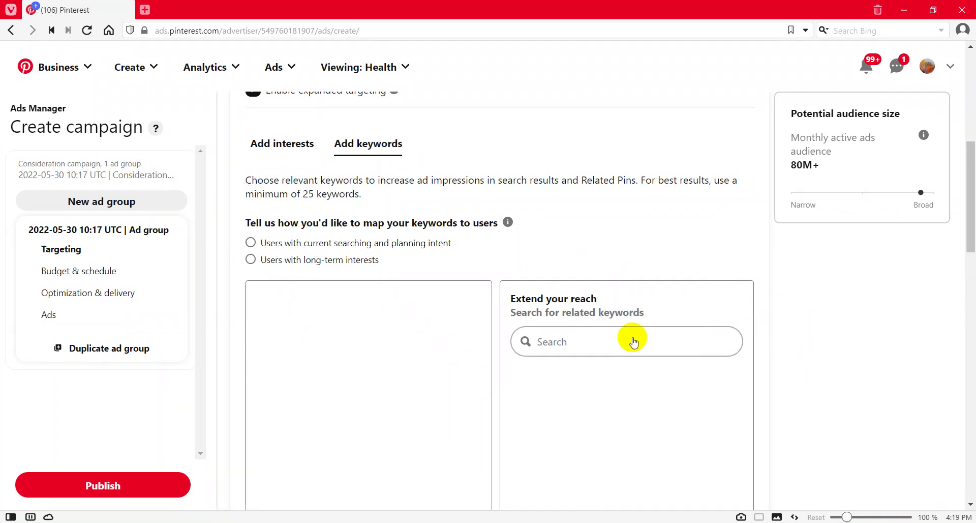
left_click(586, 339)
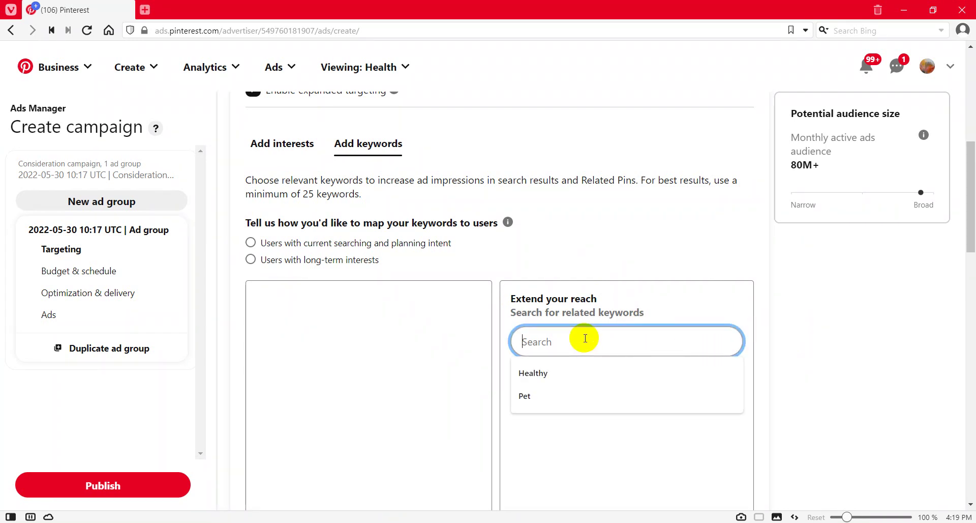
type("H")
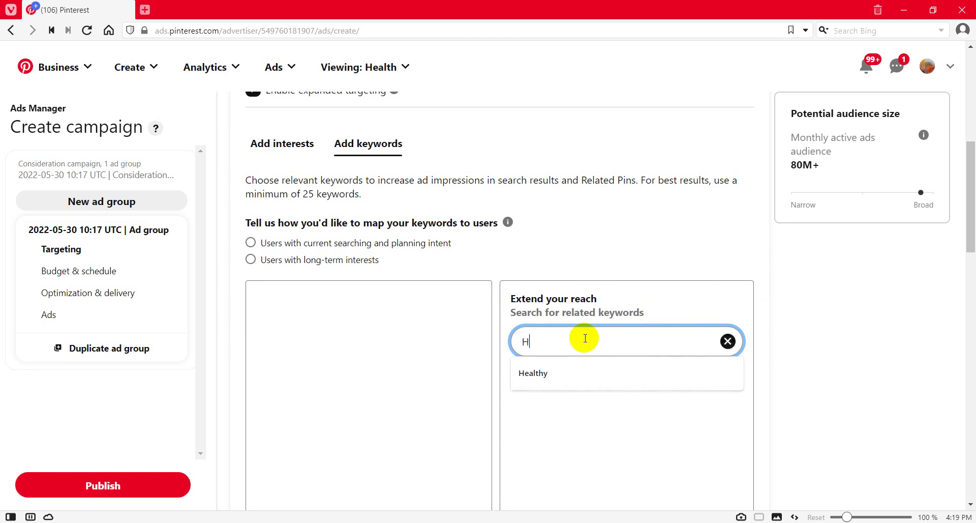
type("ealt")
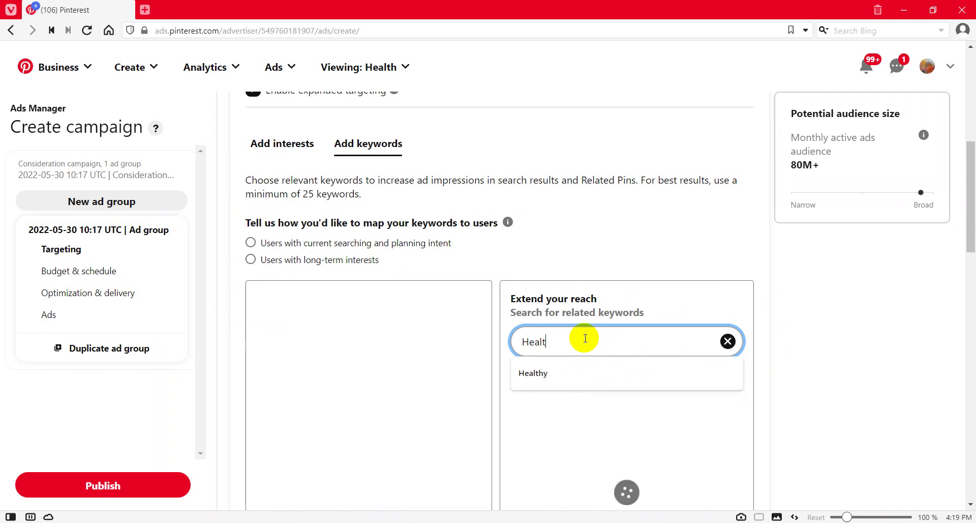
type("hy Pet")
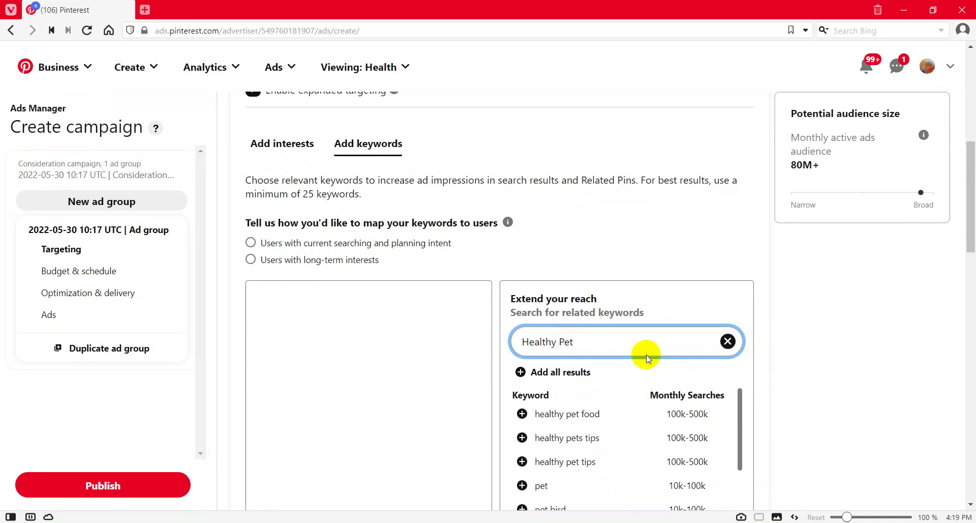
- Examine the suggested keywords and their monthly searches down to the end of the list, and load more suggestions
scroll(761, 386, "down", 1)
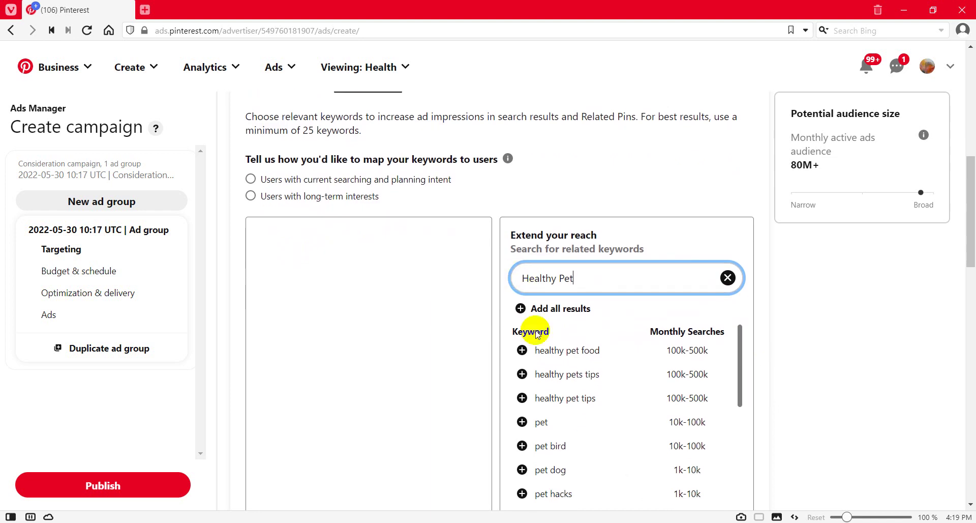
scroll(578, 370, "down", 1)
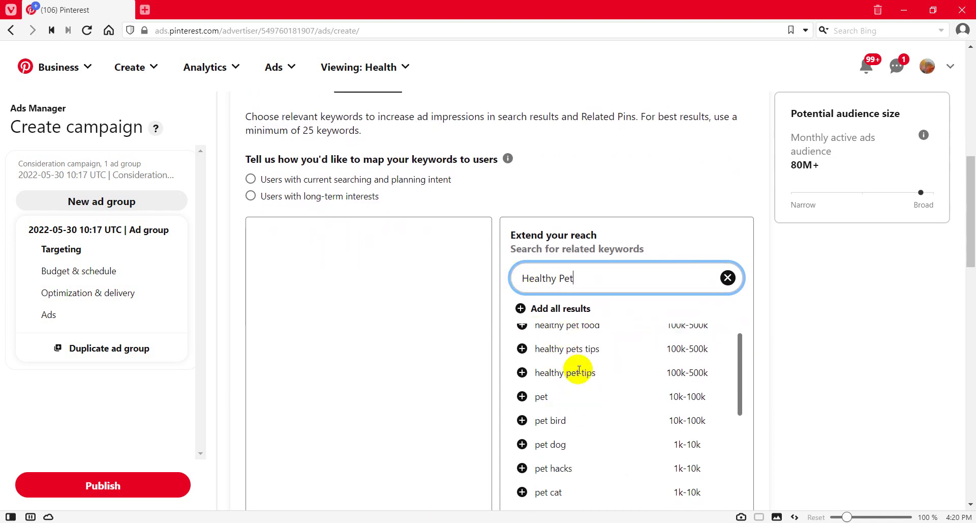
scroll(578, 370, "down", 1)
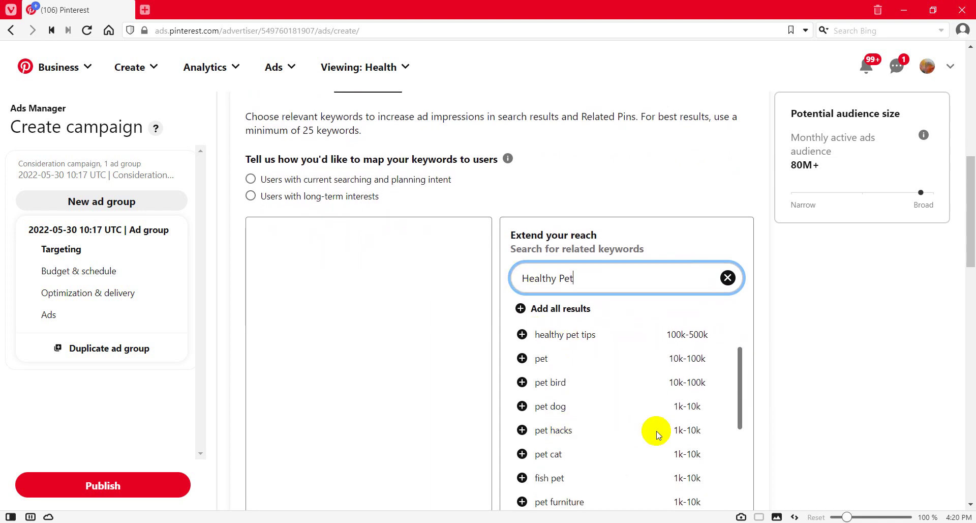
scroll(654, 430, "up", 2)
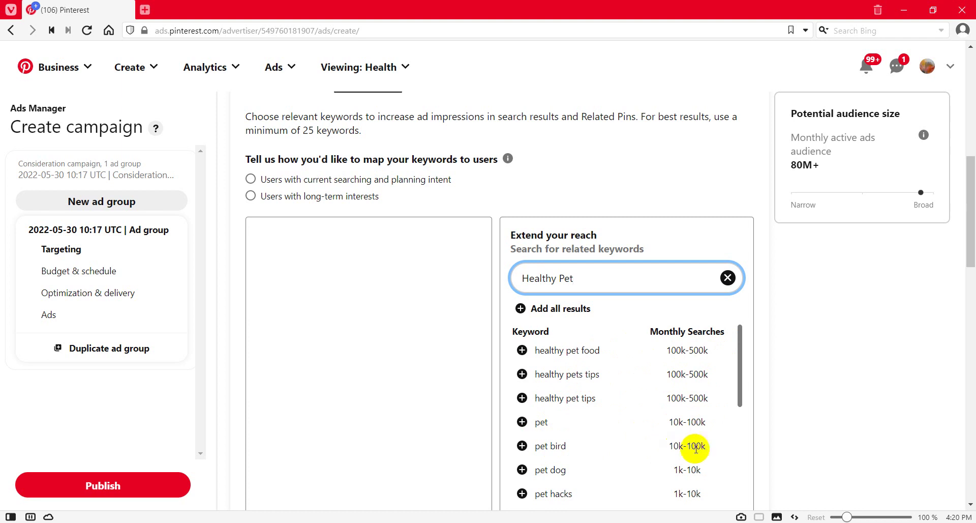
scroll(667, 452, "down", 10)
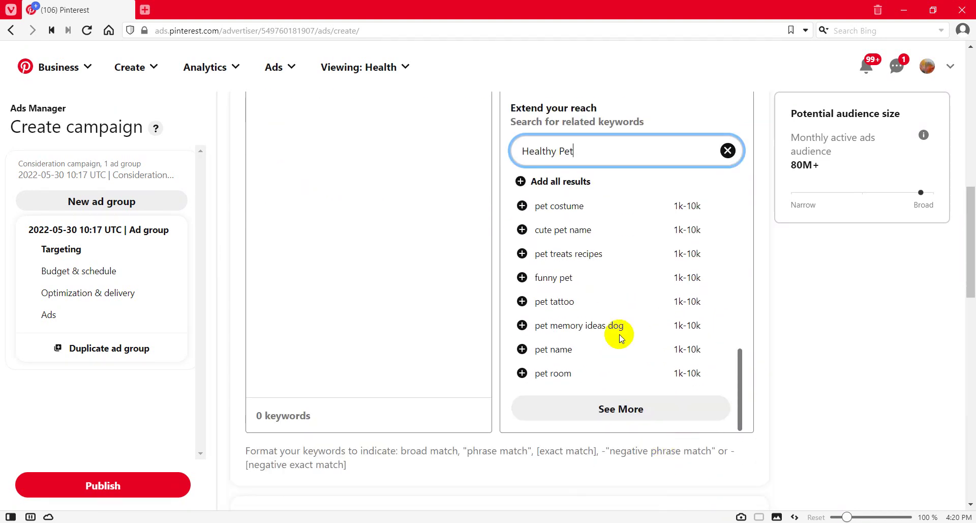
scroll(814, 346, "up", 3)
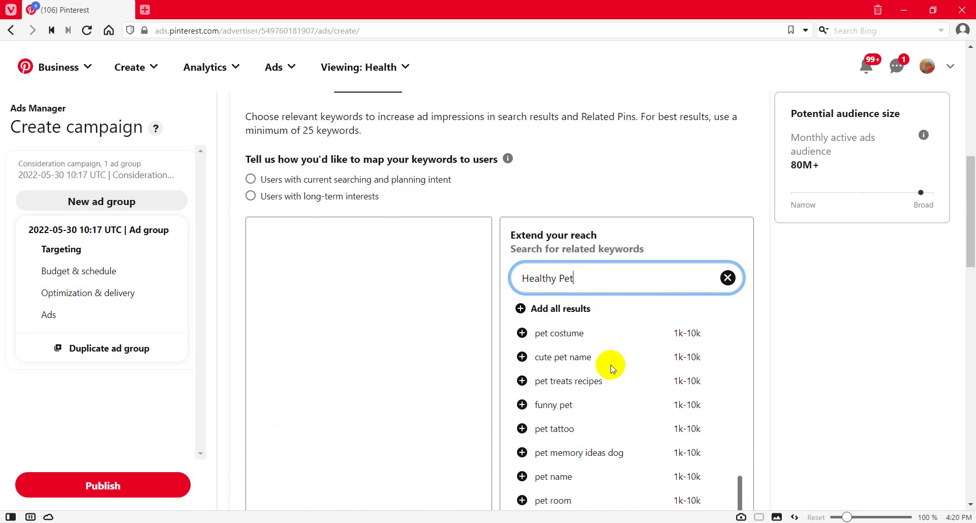
scroll(672, 430, "down", 3)
scroll(672, 429, "down", 2)
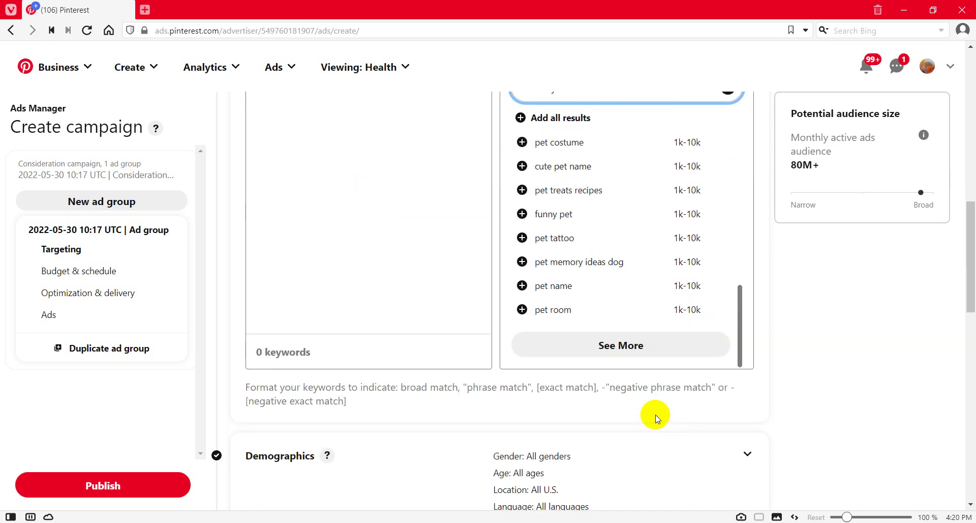
left_click(632, 344)
scroll(650, 318, "up", 3)
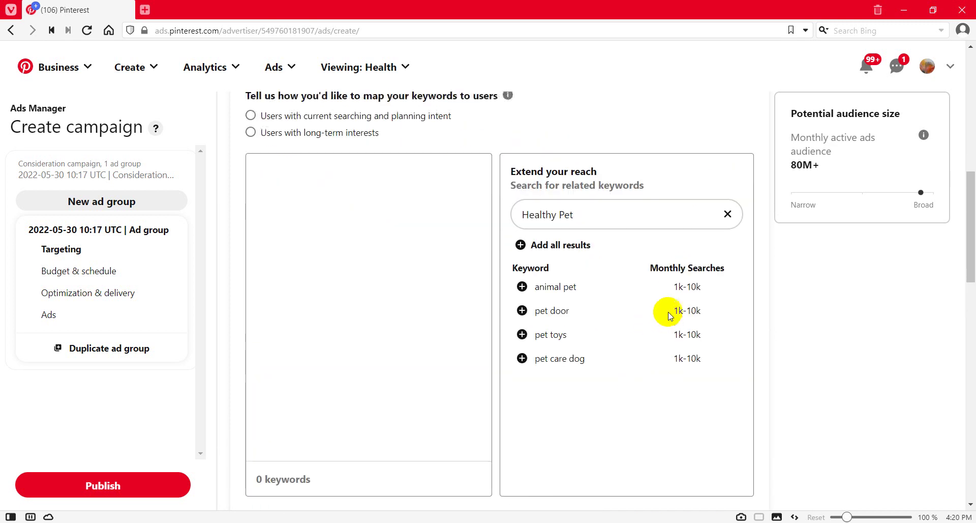
- Clear the related-keyword search and search for keywords related to "Healthy pet"
left_click(597, 215)
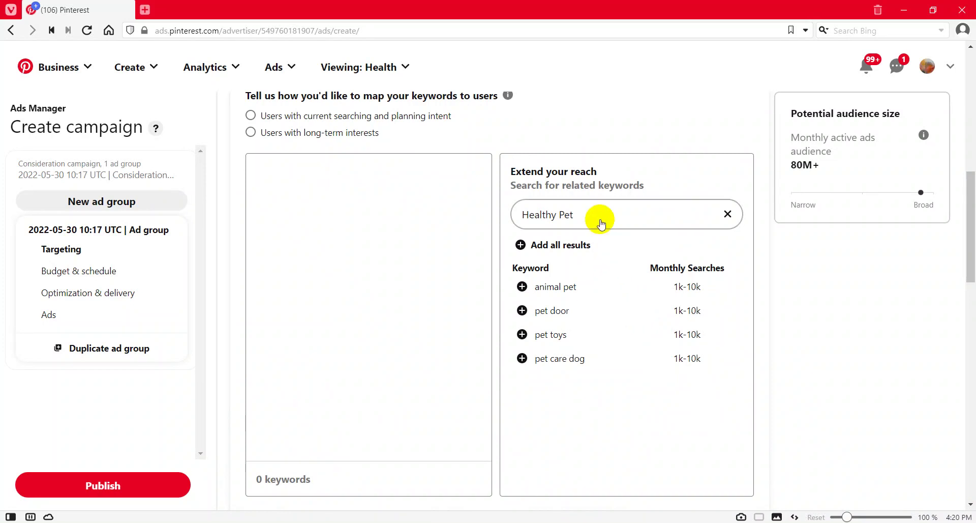
left_click(727, 214)
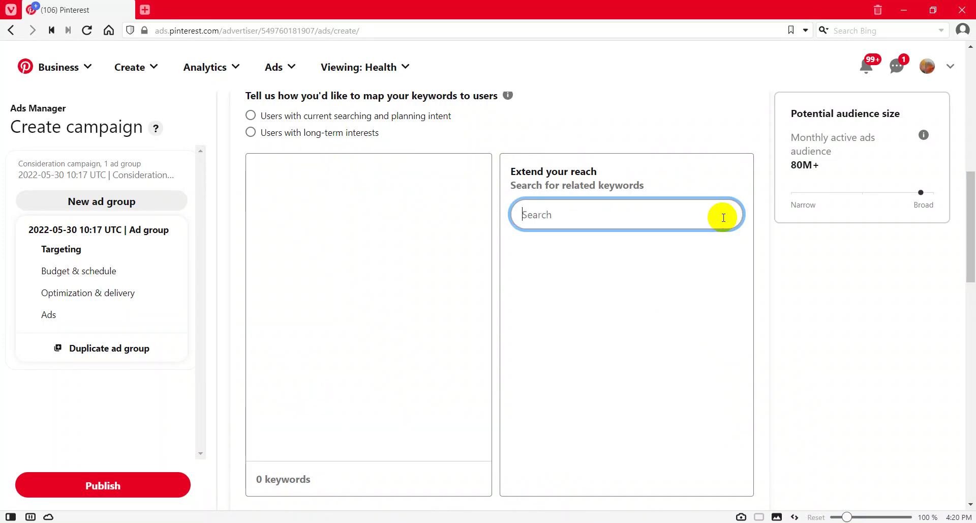
left_click(588, 218)
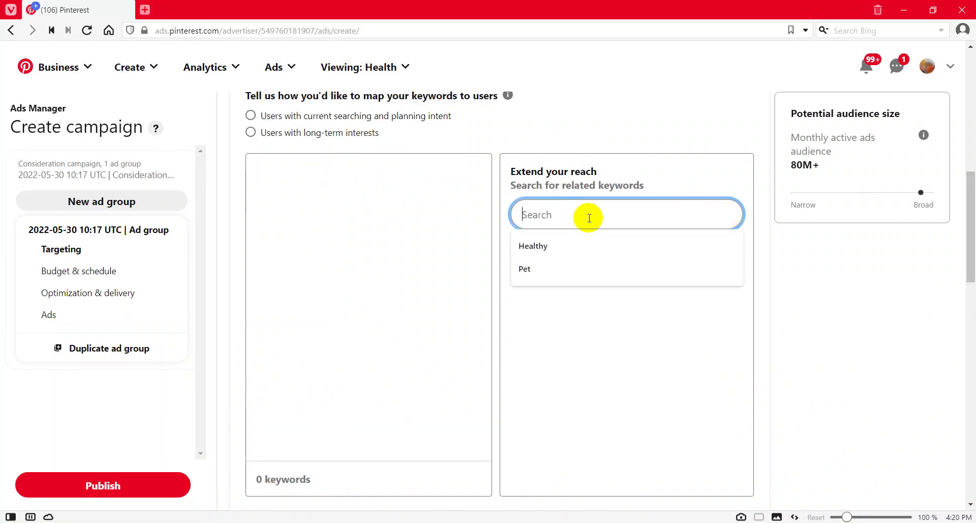
type("Healrth")
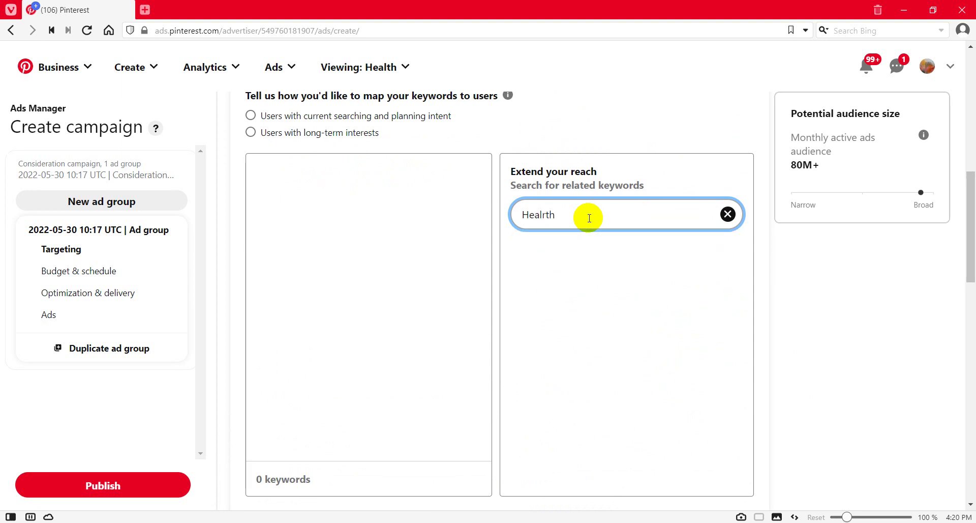
key("BackSpace")
key("BackSpace")
key("BackSpace")
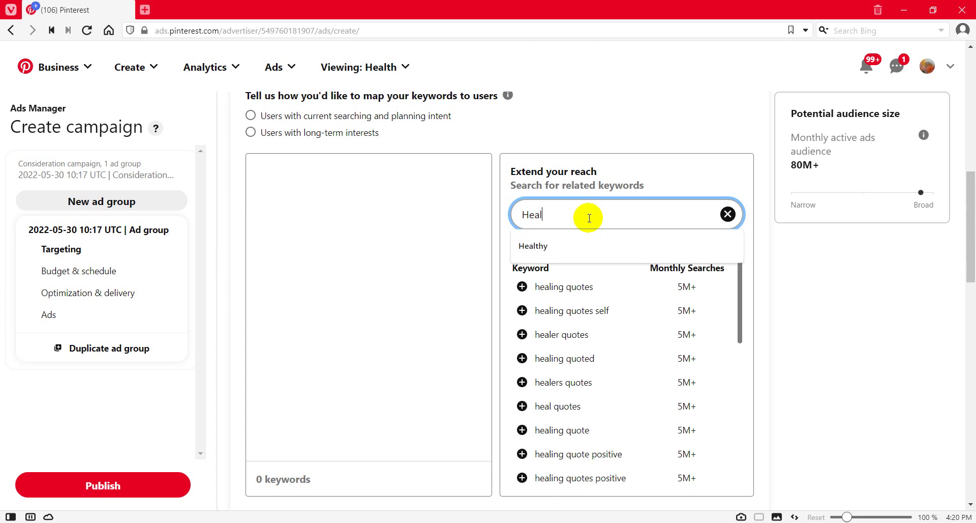
type("thy")
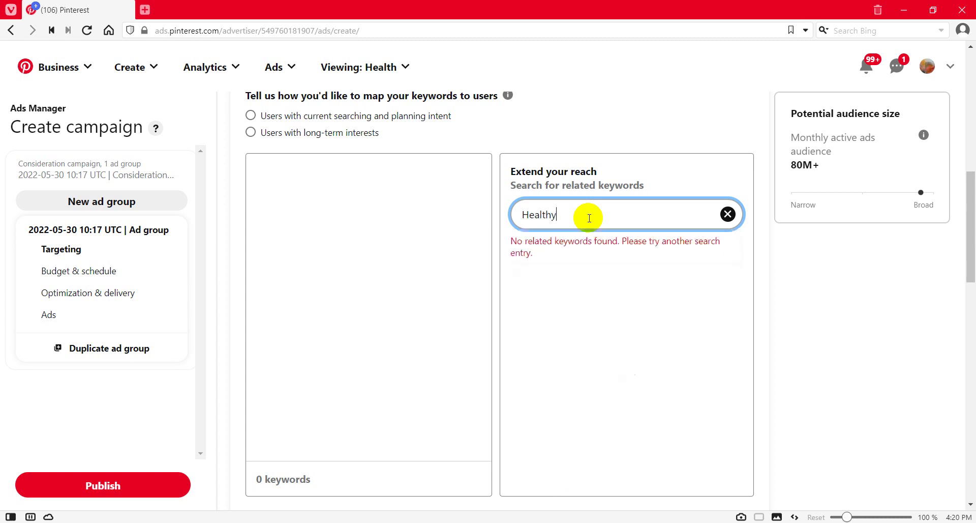
type(" pet")
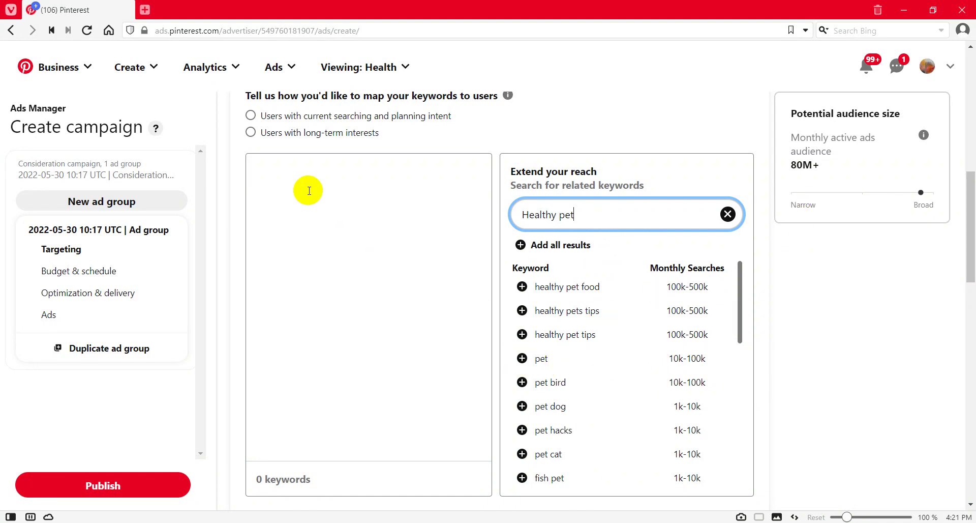
- Add the suggested keyword "pet" to the keyword list and check the ad group's potential audience size
left_click(289, 175)
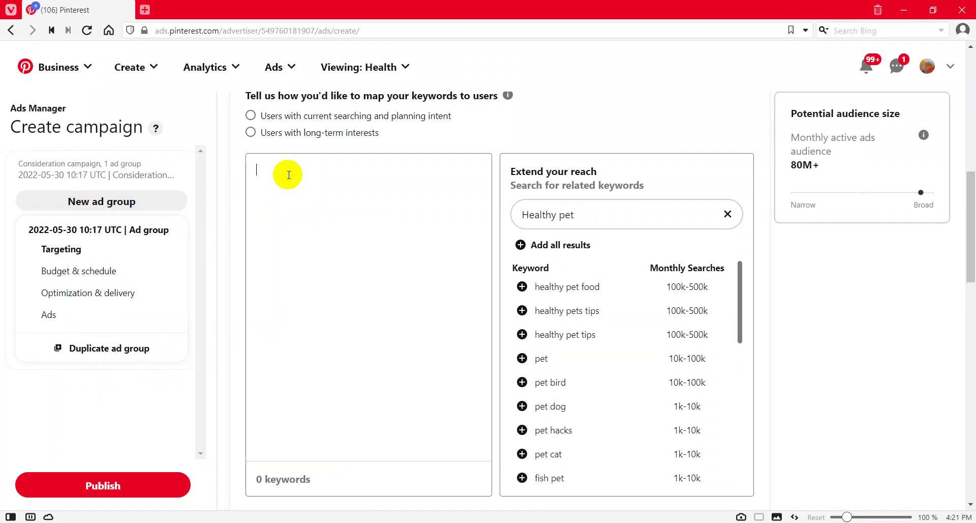
left_click(522, 358)
scroll(522, 358, "up", 7)
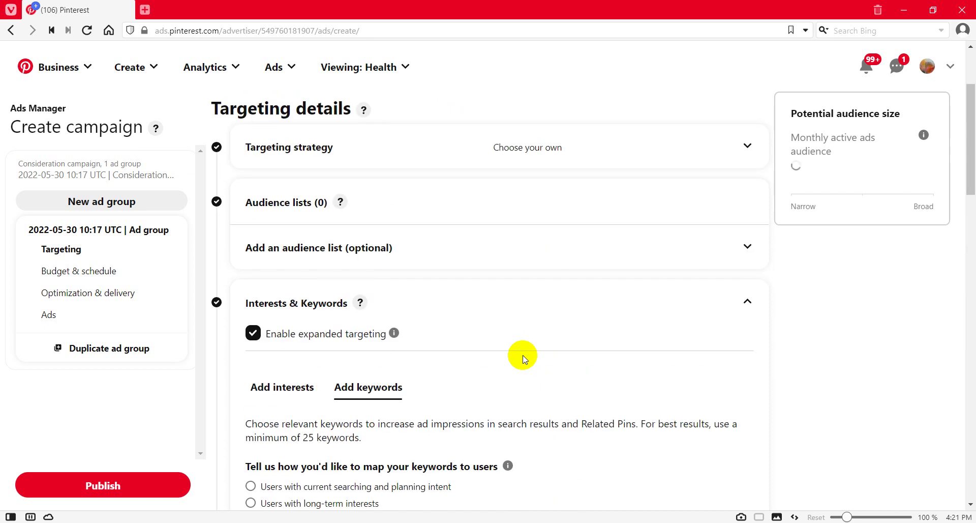
scroll(789, 354, "down", 4)
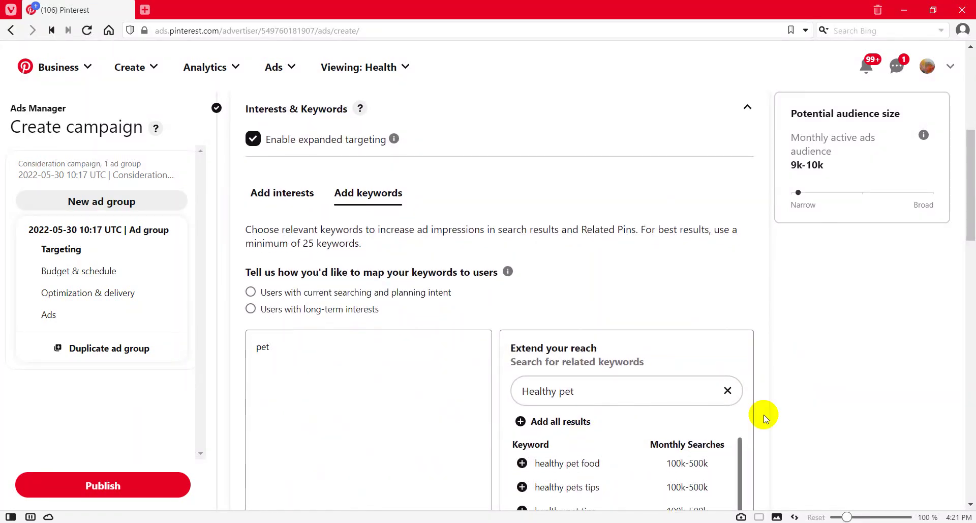
scroll(763, 413, "down", 1)
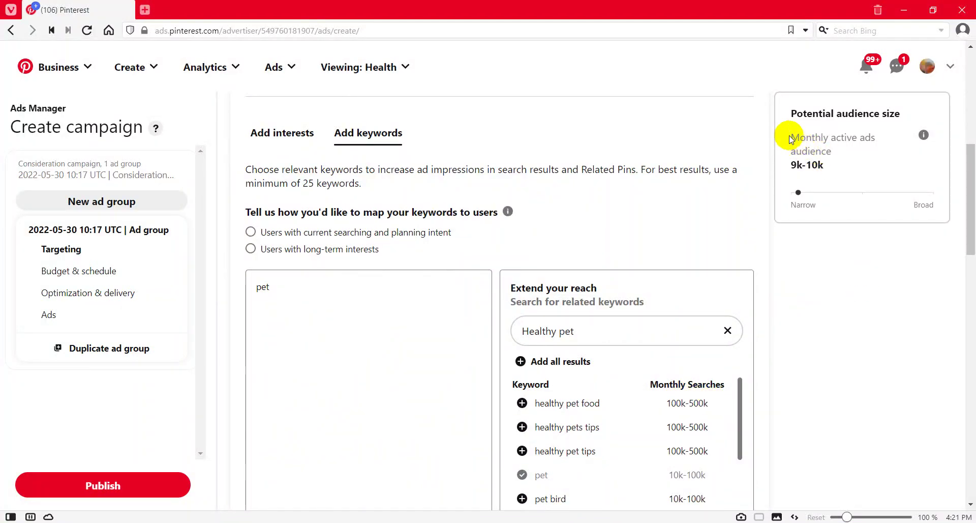
mouse_move(805, 165)
left_mouse_down()
mouse_move(792, 173)
mouse_move(820, 170)
left_mouse_up()
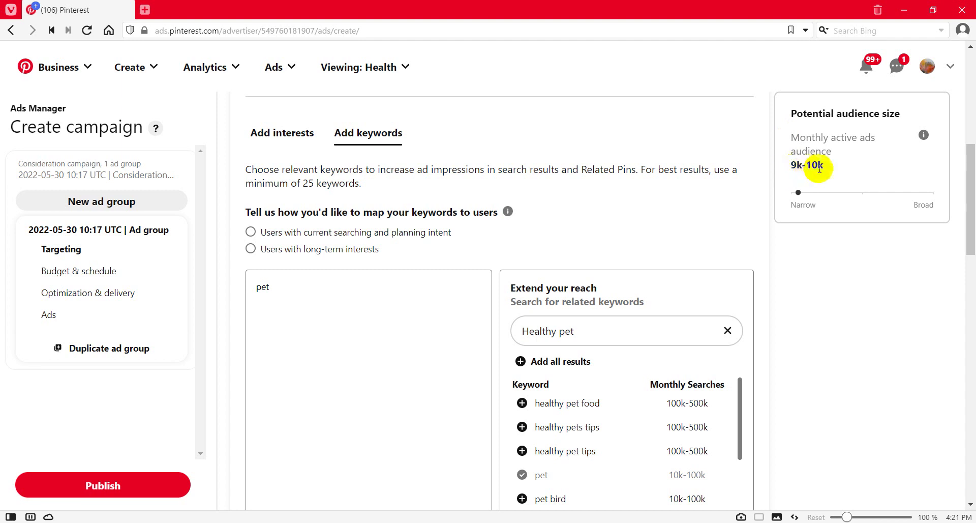
left_click(808, 209)
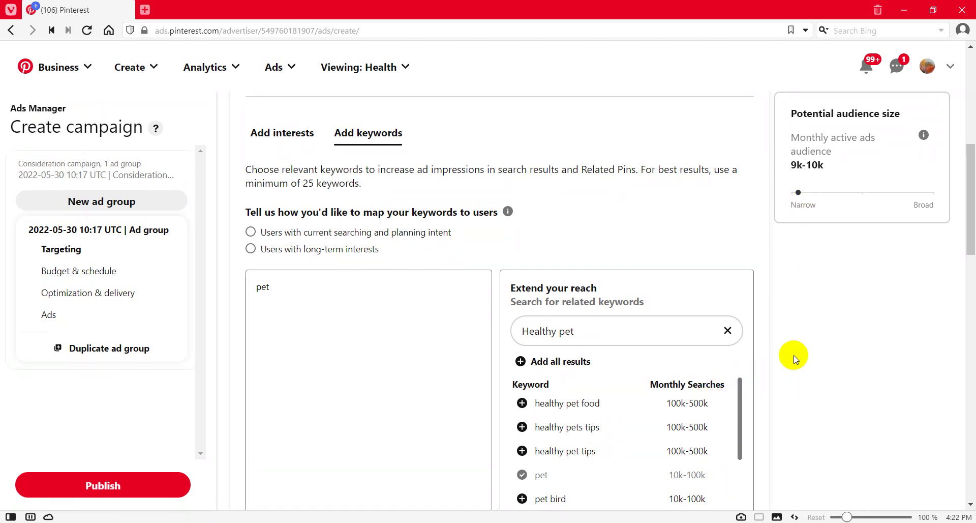
- Remove the keyword "pet" from the ad group's keyword list
double_click(263, 287)
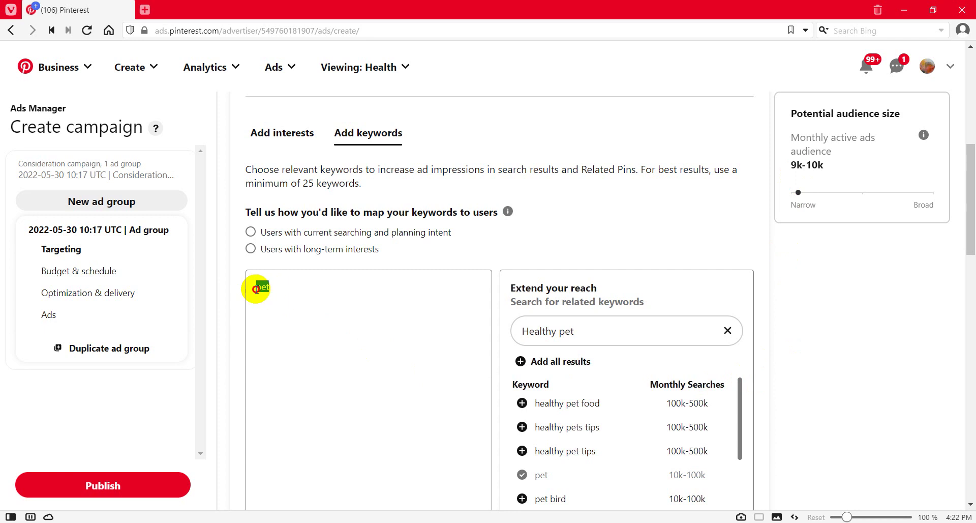
left_click(760, 356)
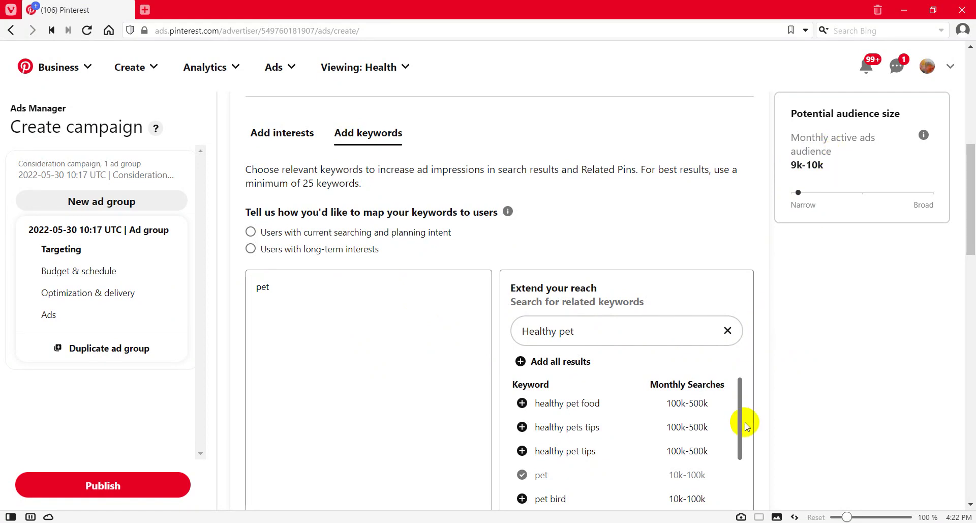
scroll(766, 417, "down", 2)
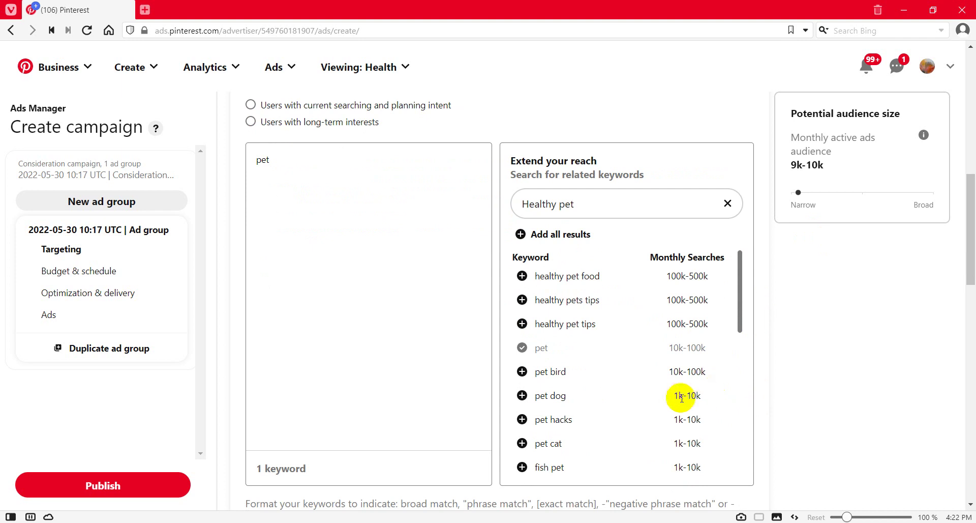
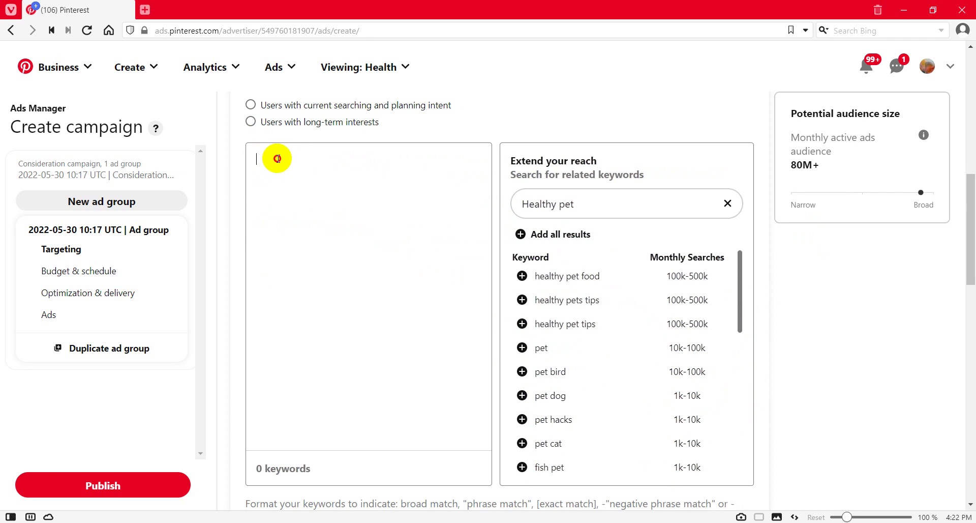
- Add the suggested keyword "pet dog" to the keyword list and check its potential audience size
left_click(522, 396)
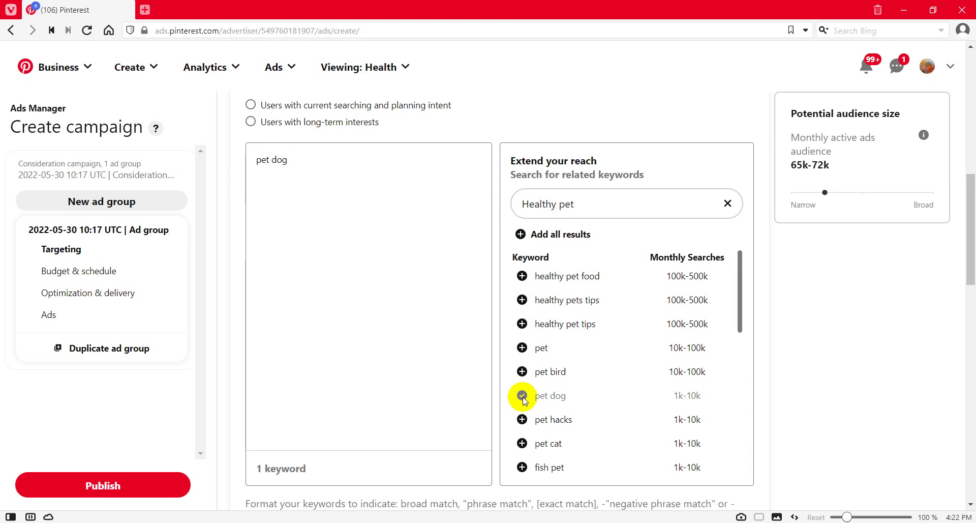
scroll(558, 418, "down", 5)
scroll(558, 421, "up", 4)
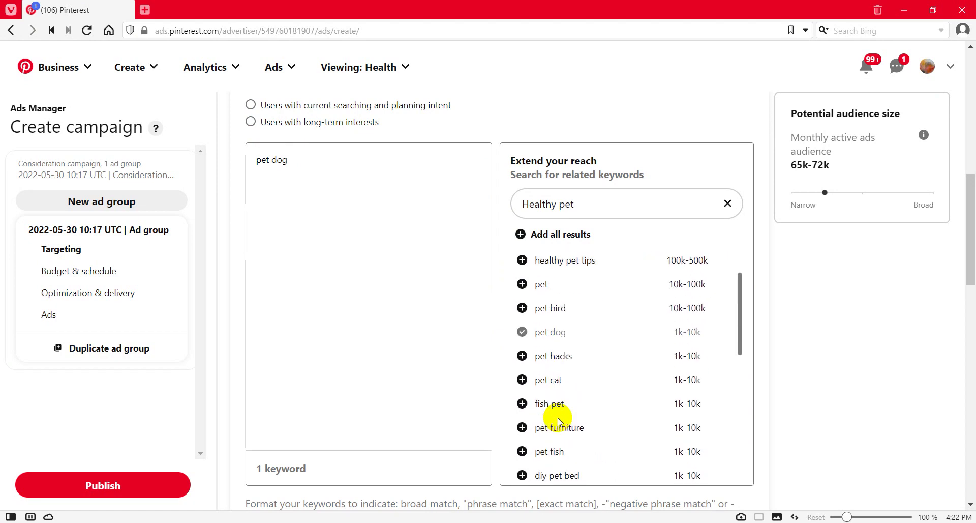
scroll(558, 421, "up", 3)
triple_click(805, 167)
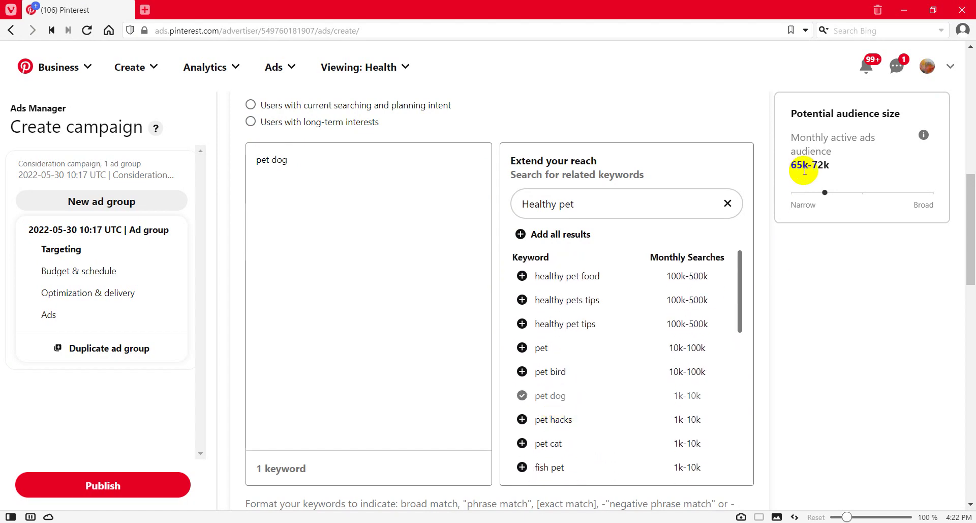
double_click(822, 166)
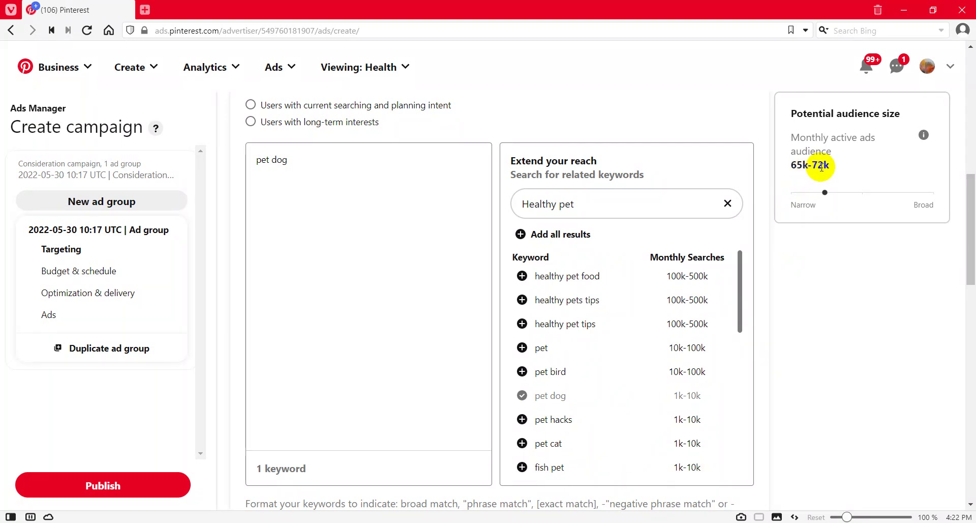
- Delete the keyword "pet dog" from the keyword list
left_click(292, 164)
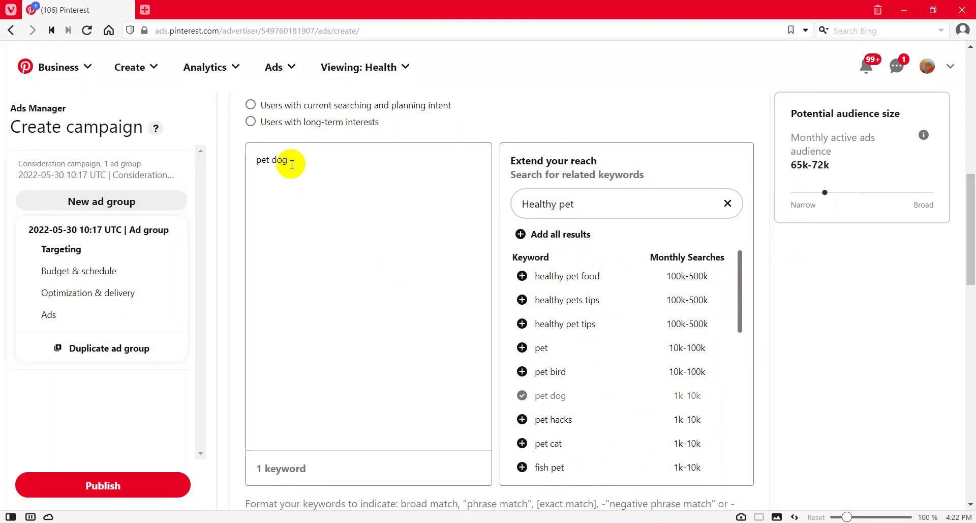
left_click_drag(292, 164, 247, 163)
key("BackSpace")
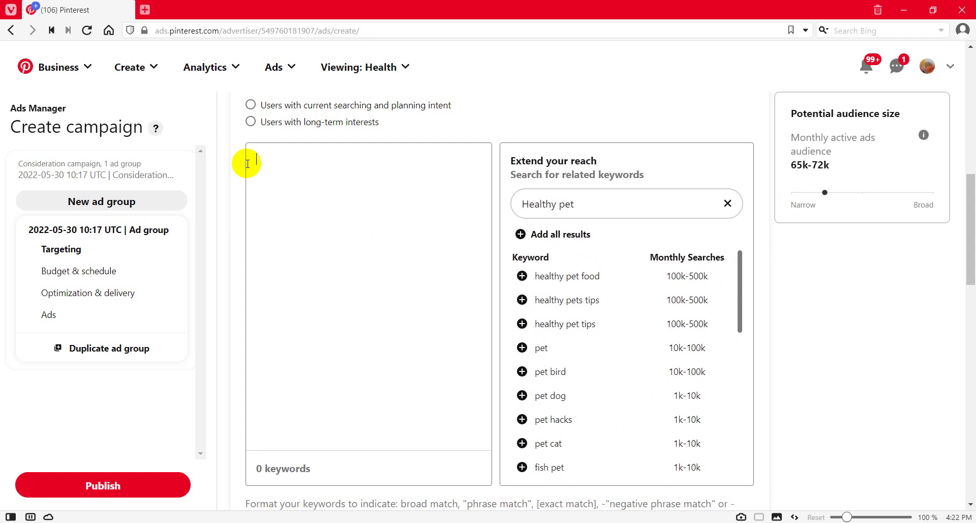
- Add the suggested keyword "fish pet" to the keyword list and replace it with "Fish Pet" in title case
scroll(676, 414, "down", 1)
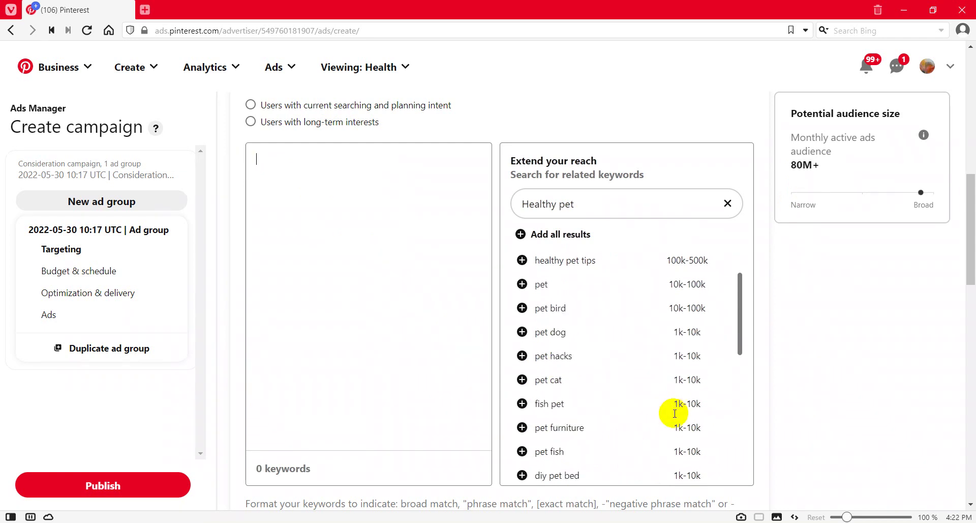
left_click(522, 403)
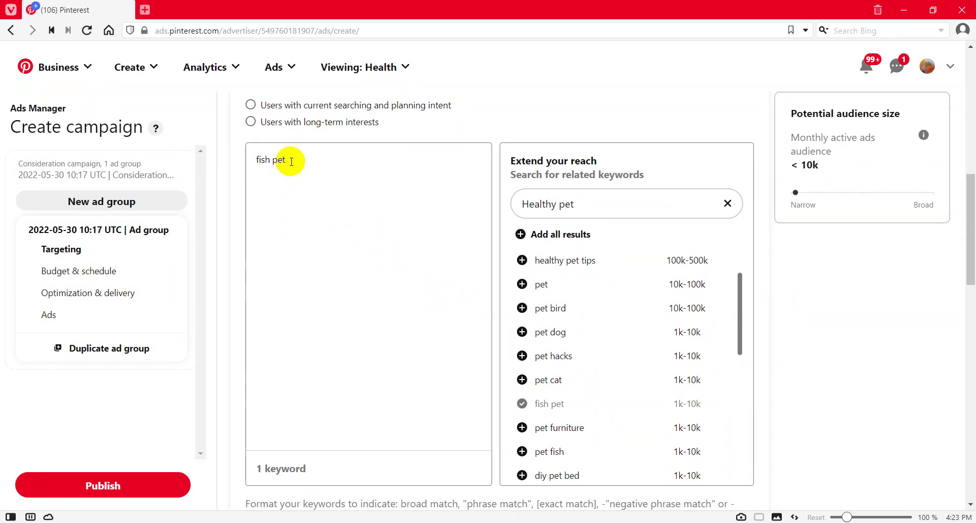
left_click_drag(291, 161, 239, 161)
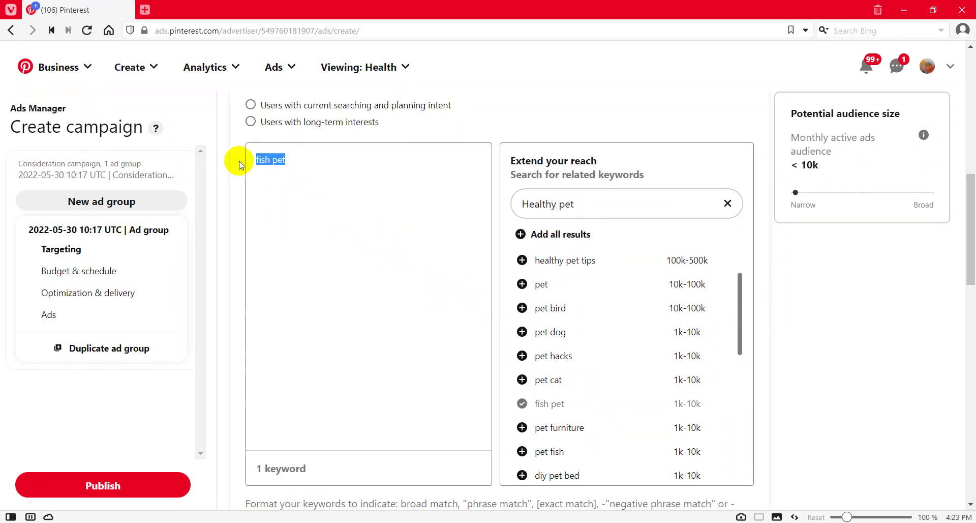
key("BackSpace")
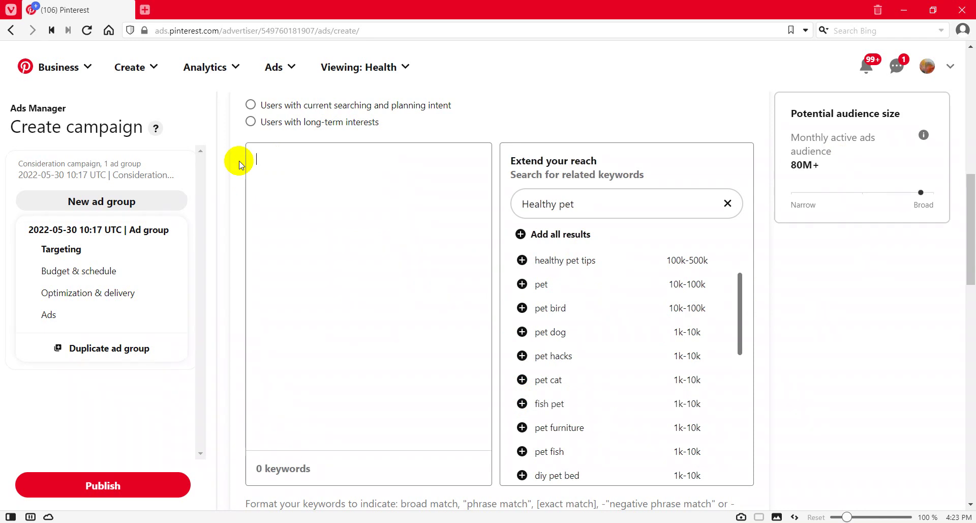
type("Fish Pet")
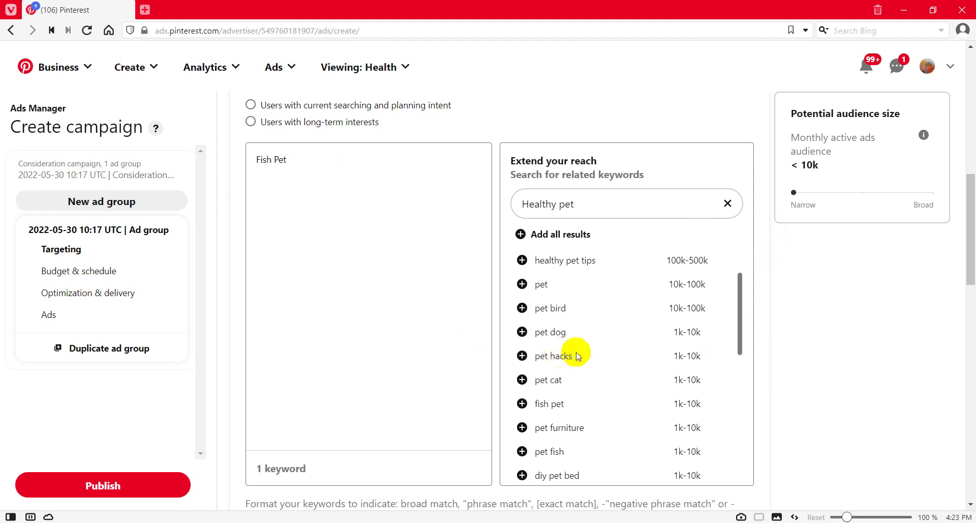
- Look through the keywords suggested for "Healthy pet" and their monthly searches down to the end of the list and back
scroll(614, 354, "down", 3)
scroll(614, 352, "down", 5)
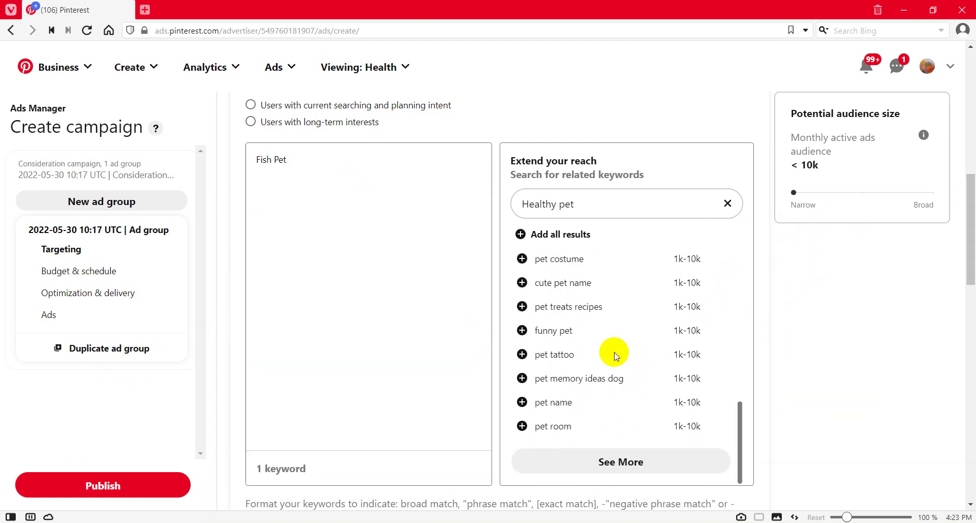
scroll(614, 351, "up", 4)
scroll(614, 352, "down", 2)
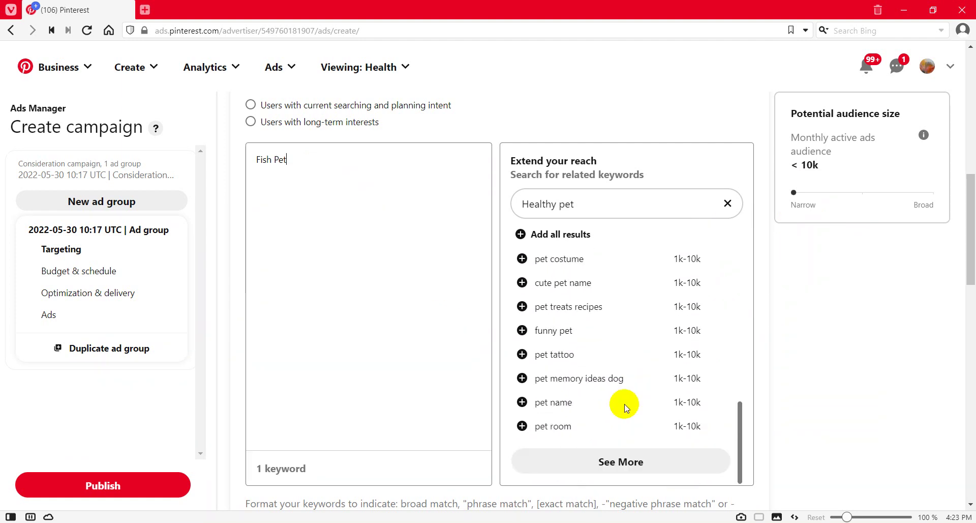
scroll(624, 402, "up", 7)
scroll(626, 407, "up", 1)
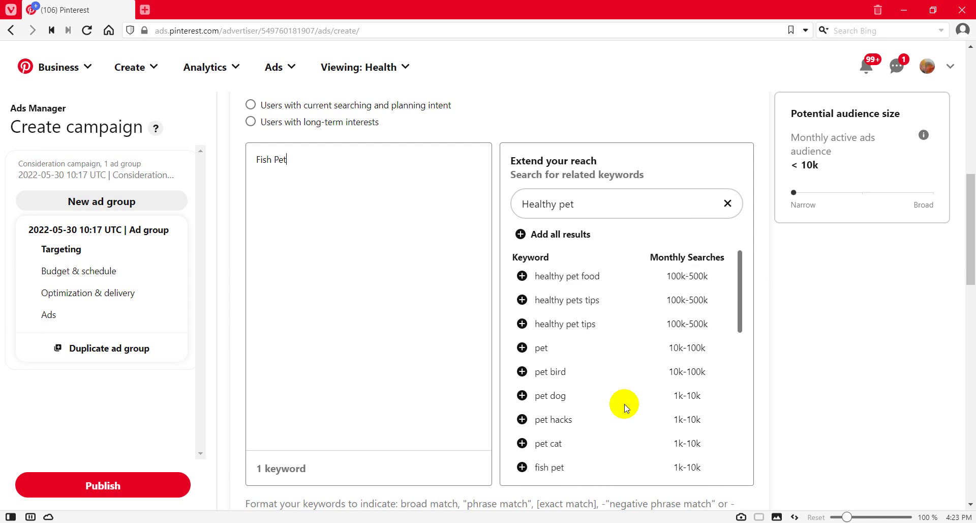
- Replace the related-keyword search term with "Healthy Lifestyle" to list its suggested keywords
left_click(592, 204)
left_click_drag(592, 203, 521, 203)
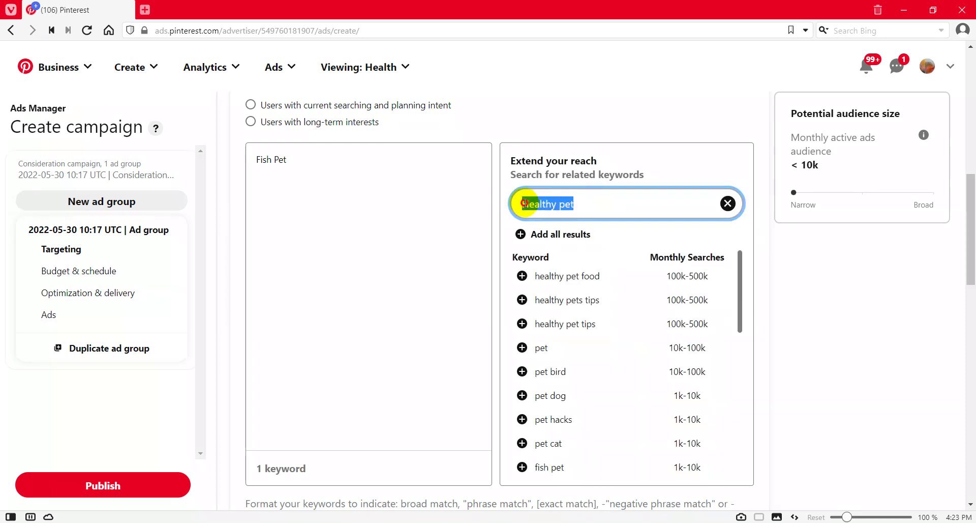
key("BackSpace")
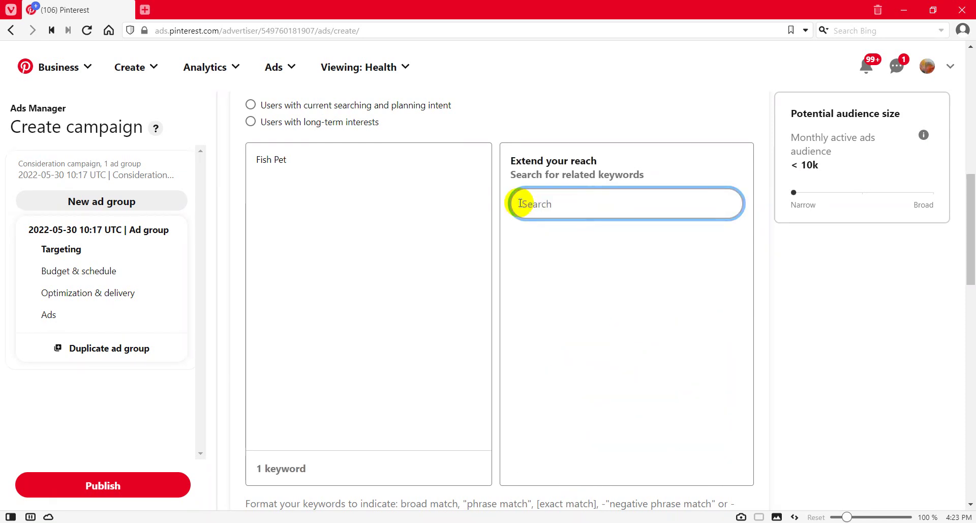
type("Heal")
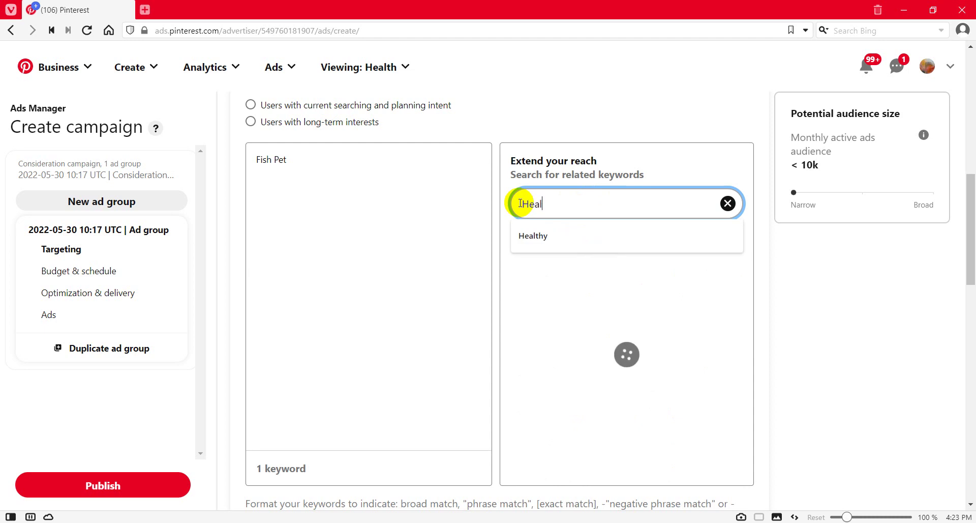
type("thy L")
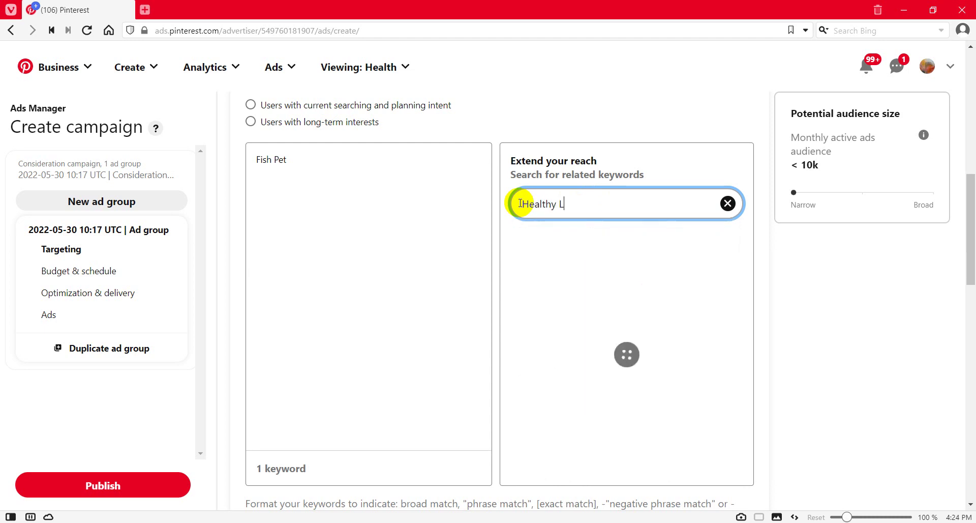
type("ifestyle")
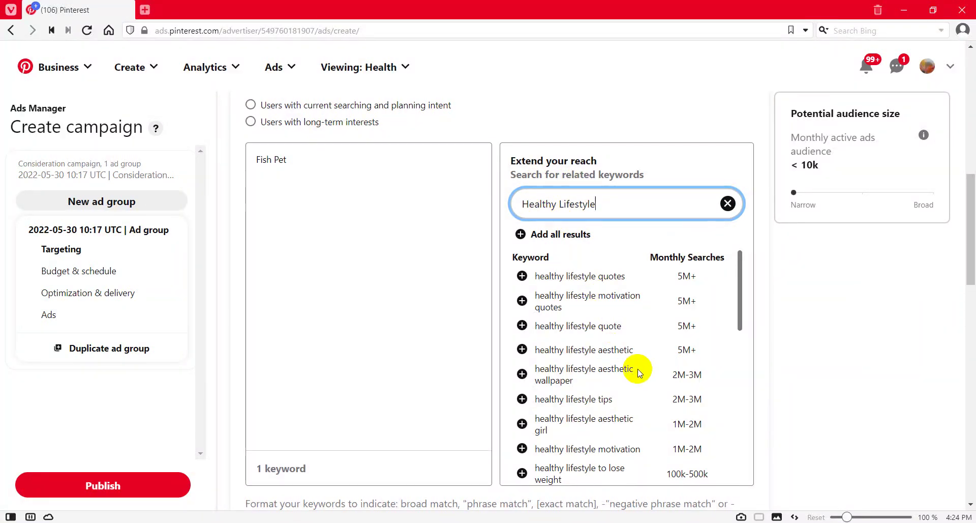
- Add the suggested keyword "healthy lifestyle activity" to the keyword list
scroll(639, 370, "down", 3)
scroll(638, 371, "down", 6)
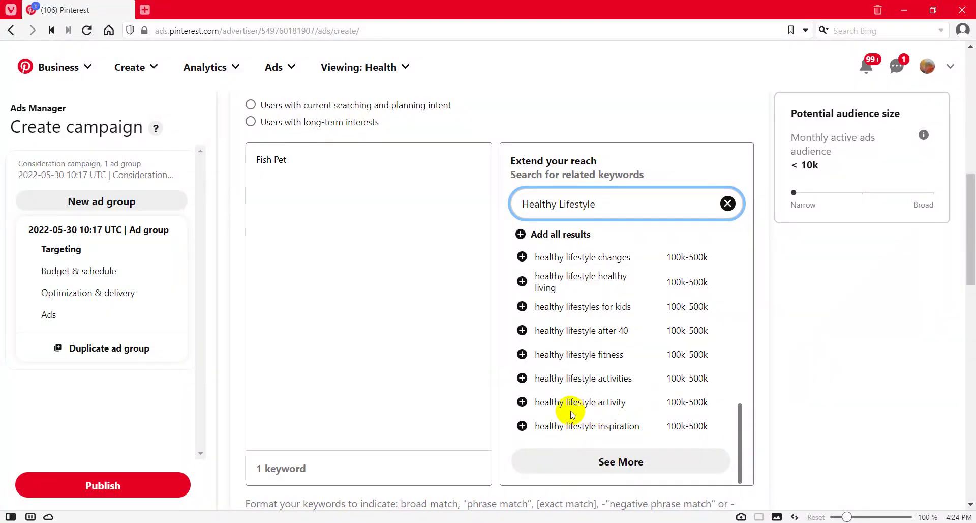
left_click(523, 402)
- Delete the keyword "Fish Pet" and its leftover blank line from the keyword list
double_click(275, 160)
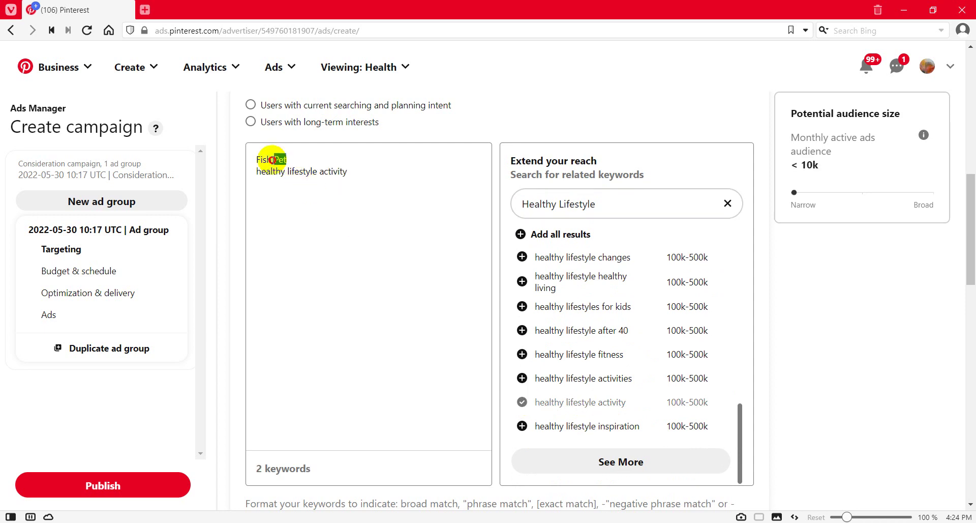
left_click_drag(272, 159, 252, 158)
key("BackSpace")
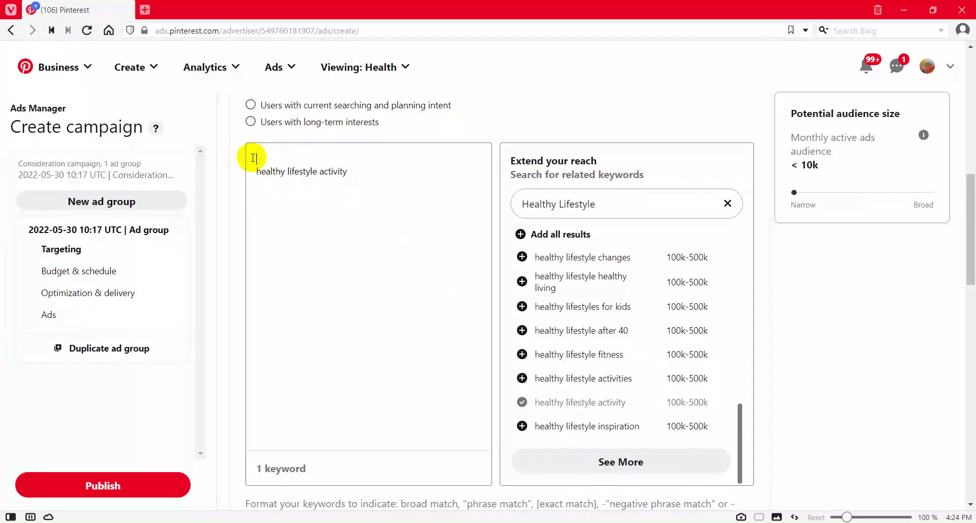
left_click(253, 170)
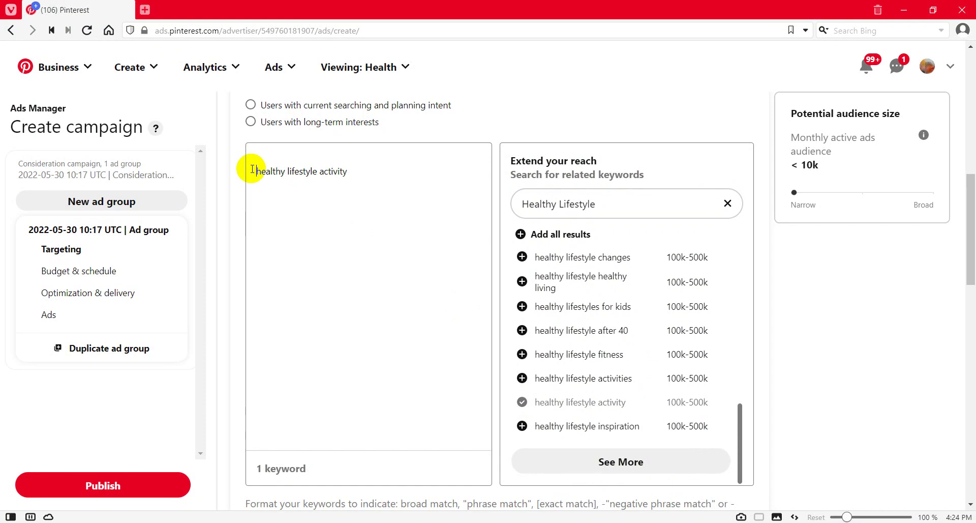
key("BackSpace")
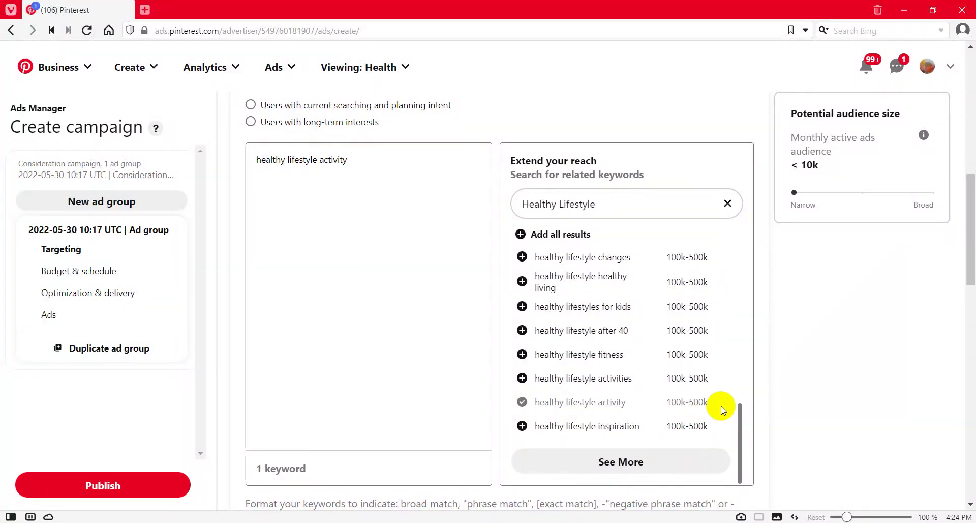
- Compare the monthly searches of the "Healthy Lifestyle" suggestions and check the potential audience size for "healthy lifestyle activity"
scroll(697, 363, "up", 10)
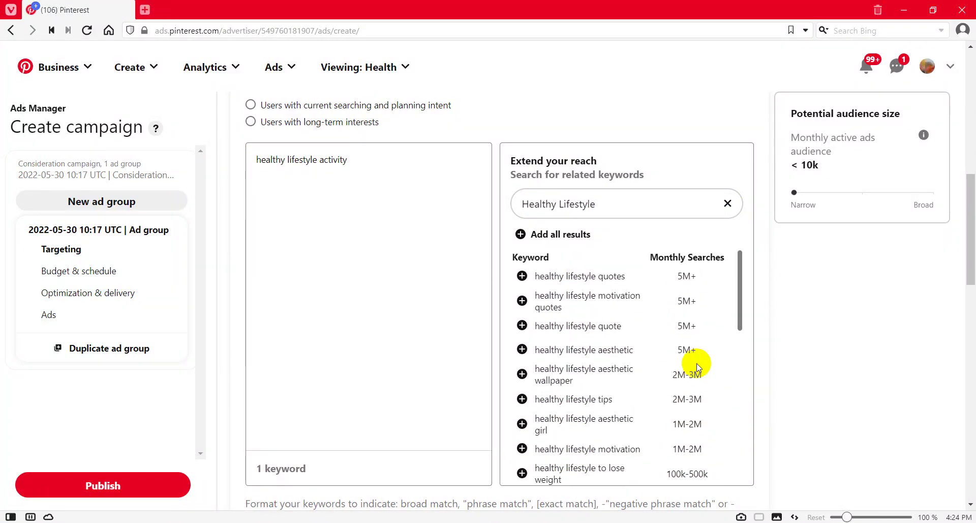
scroll(712, 388, "down", 10)
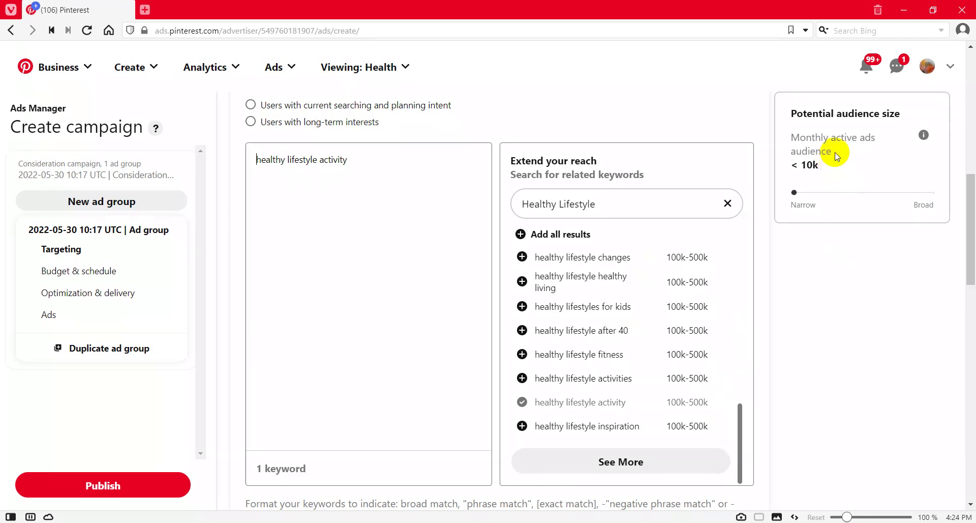
double_click(816, 166)
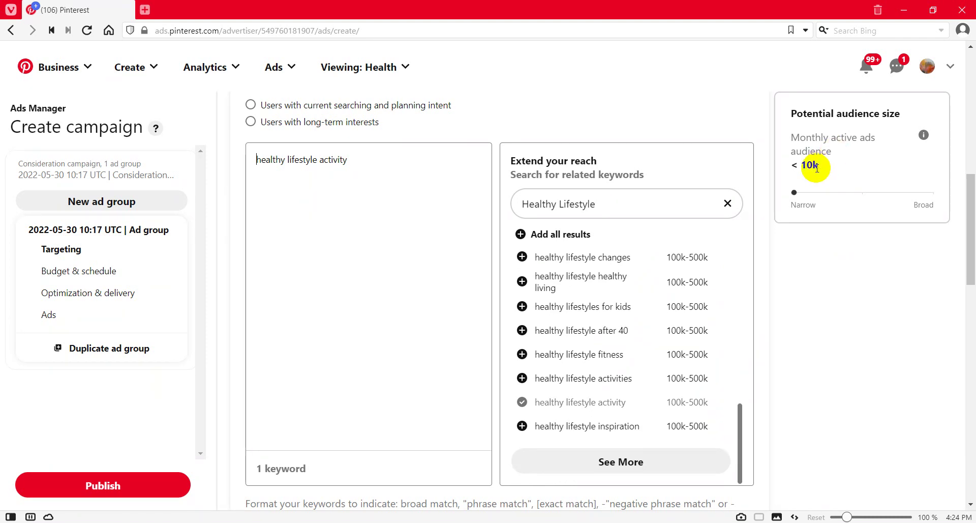
left_click(356, 157)
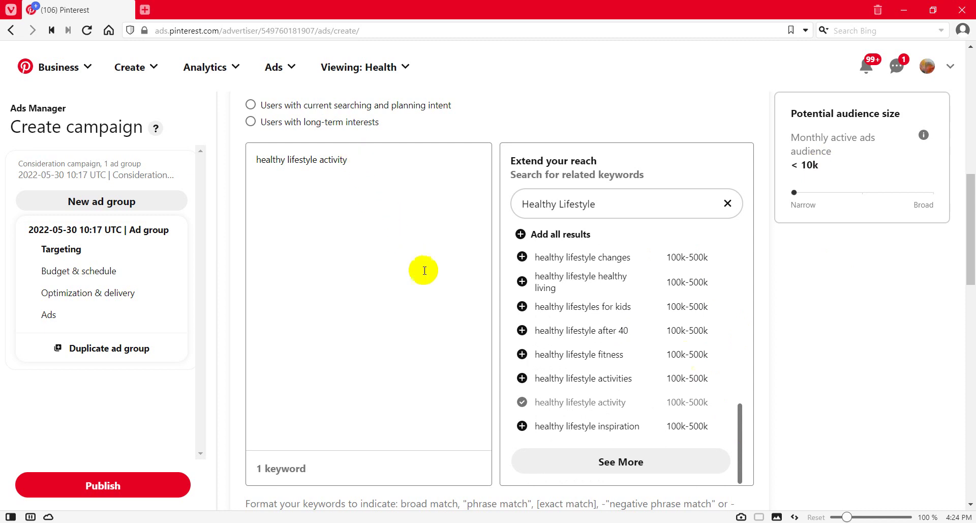
scroll(717, 406, "up", 1)
scroll(717, 405, "up", 6)
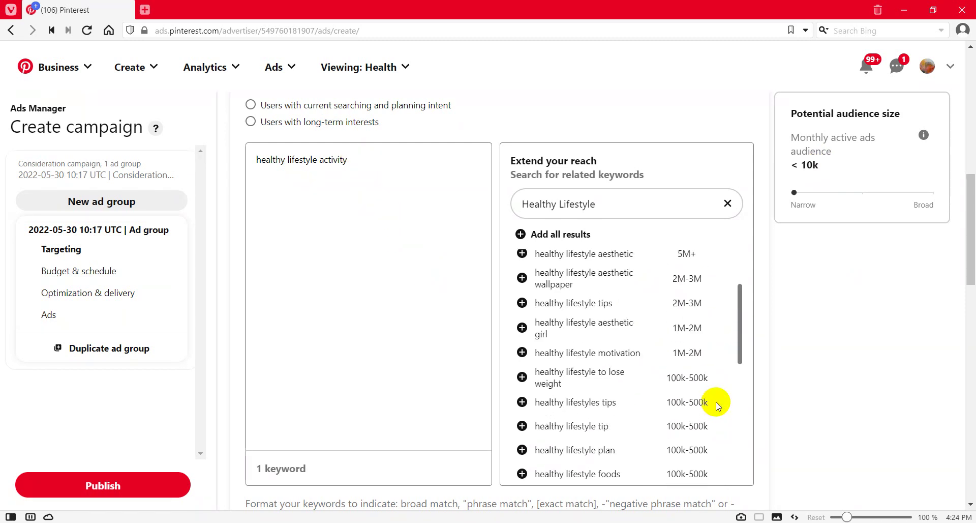
scroll(717, 405, "down", 8)
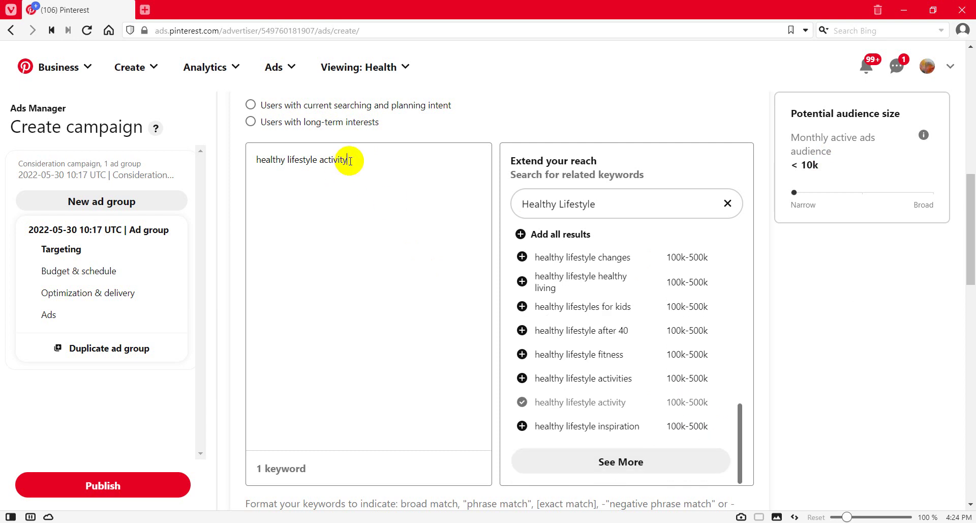
left_click_drag(344, 157, 242, 153)
left_click(290, 159)
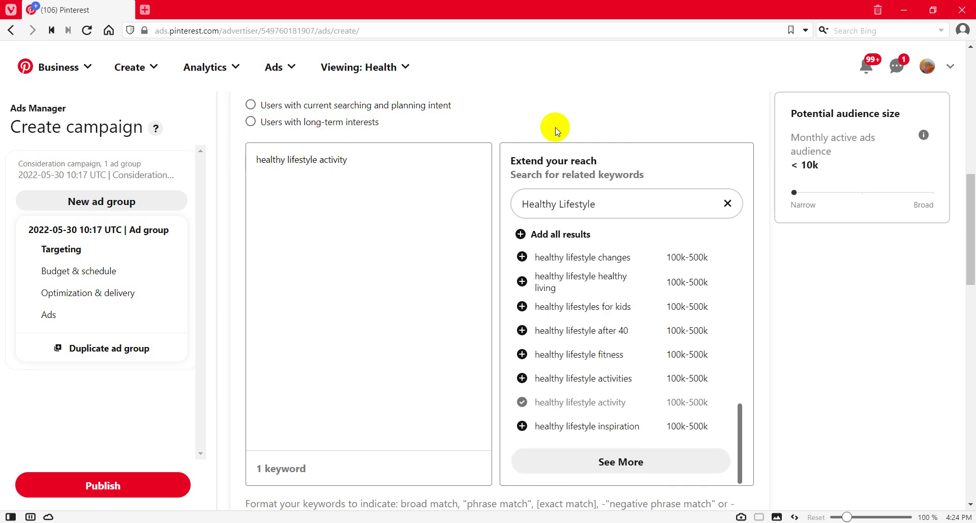